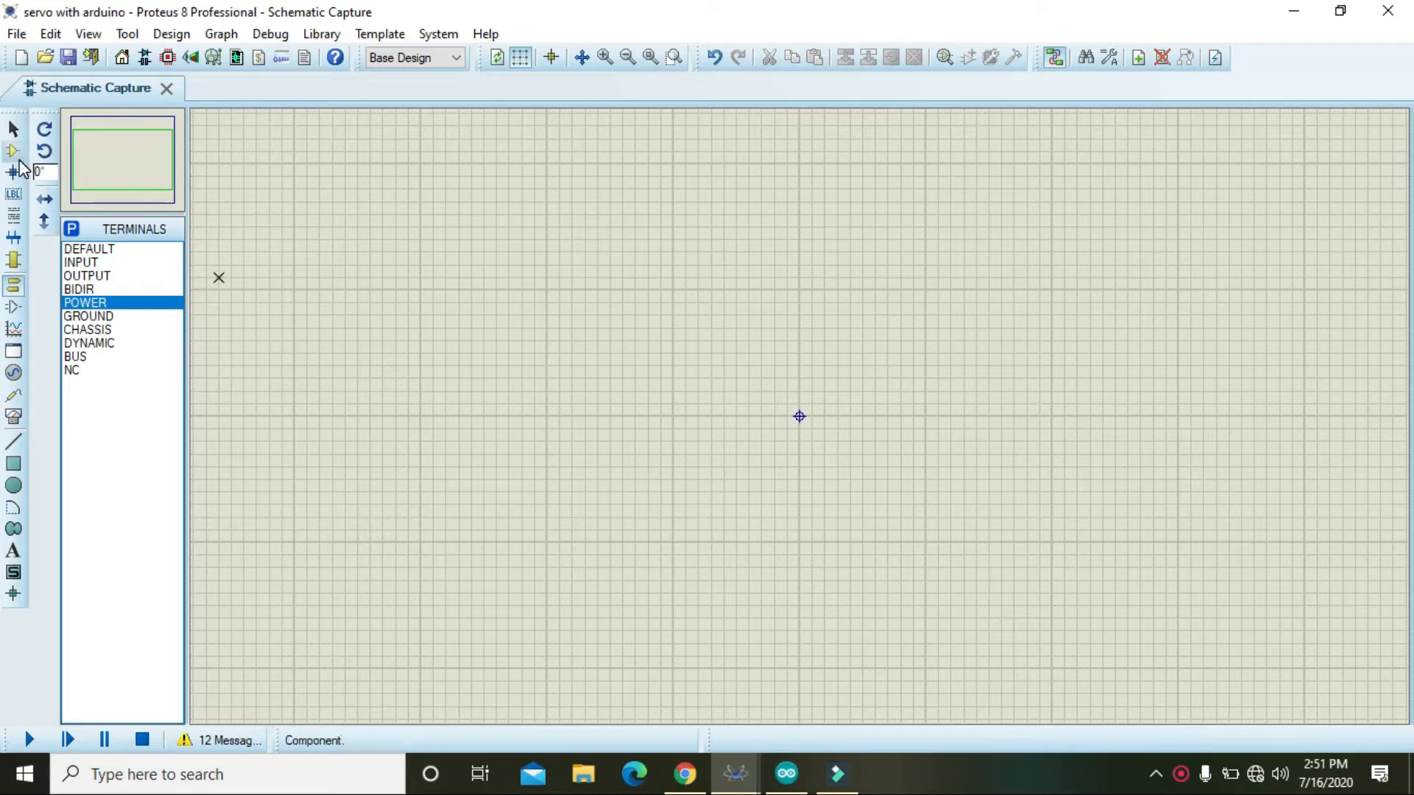
# - Find the ARDUINO UNO R3_001 board with the keyword "arduino" and place it left of the sheet's centre
pyautogui.click(13, 151)
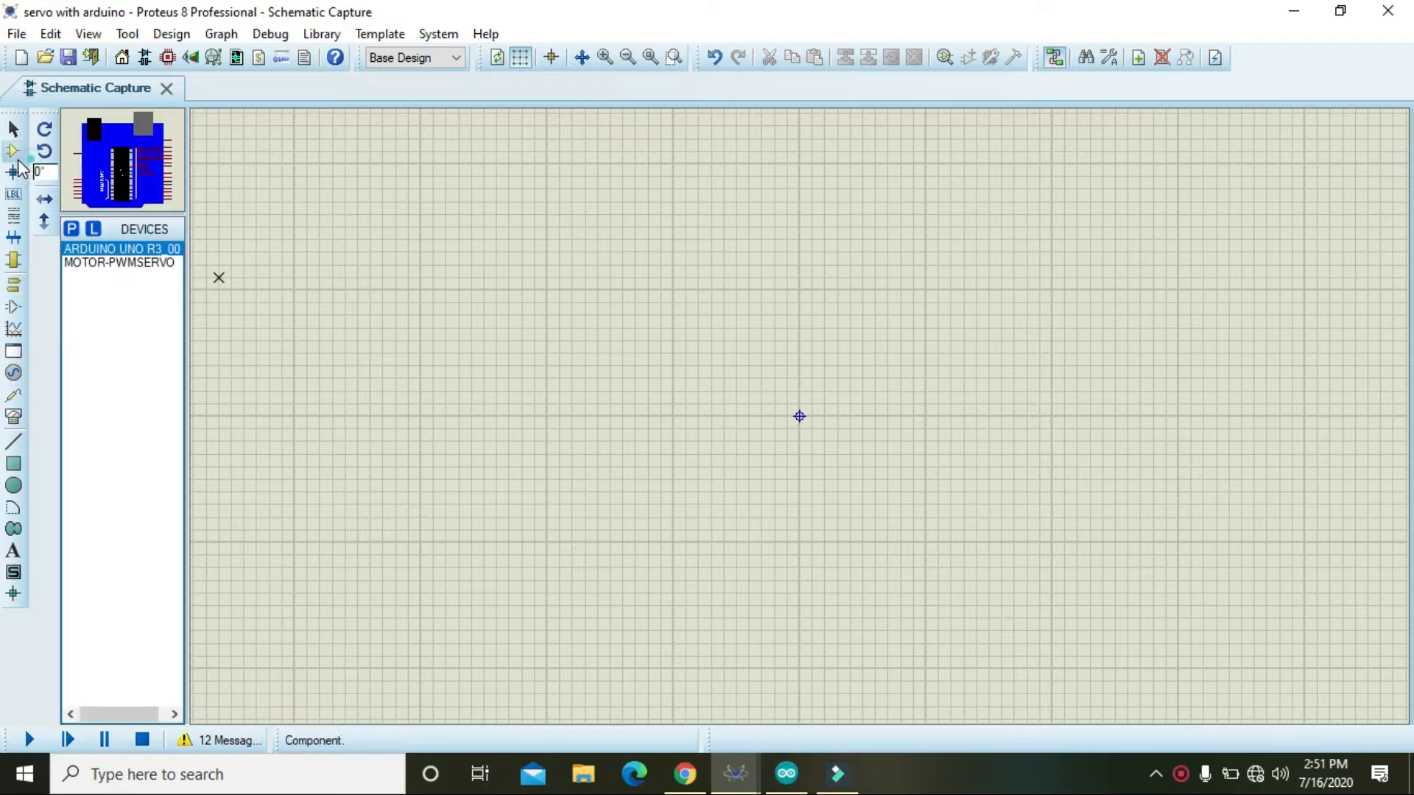
pyautogui.click(71, 229)
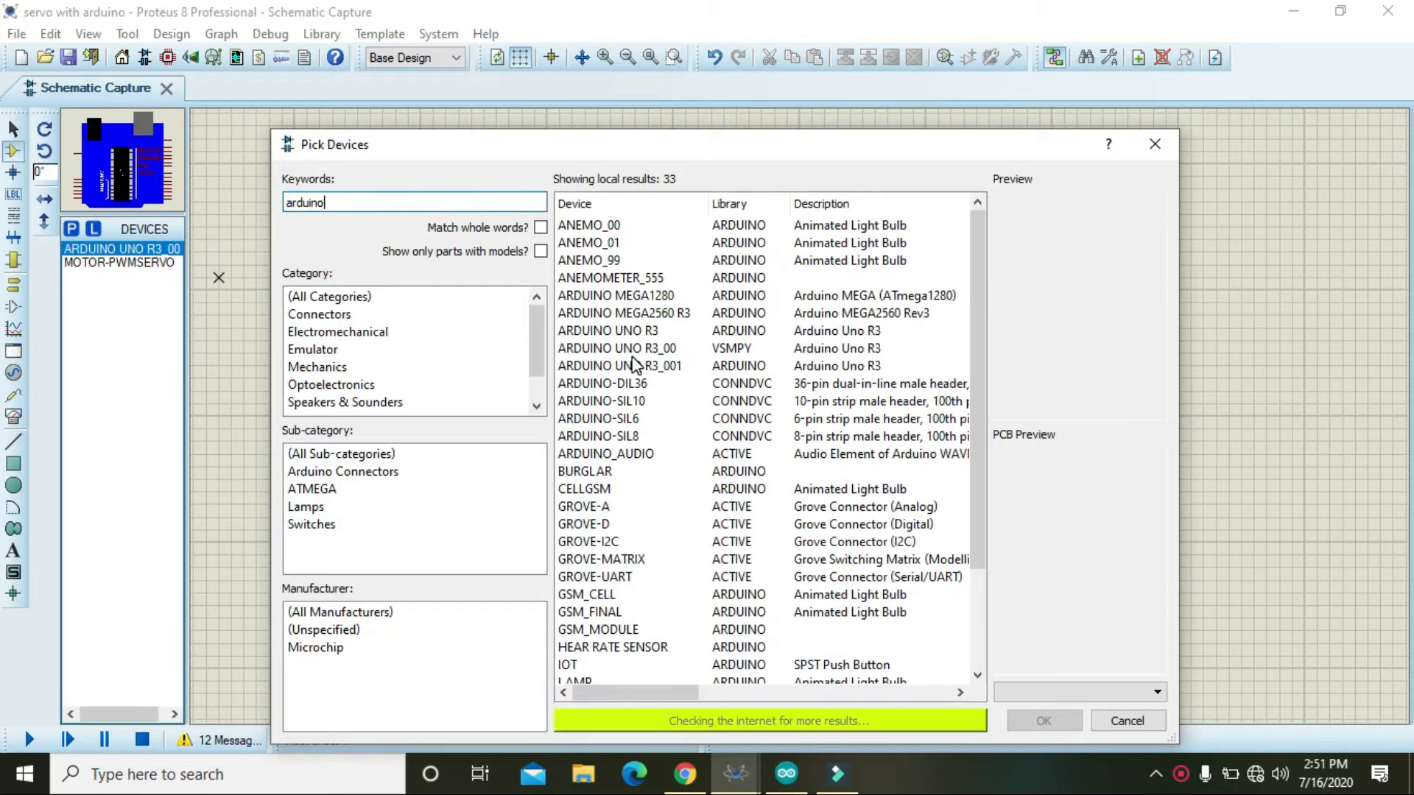
pyautogui.click(634, 366)
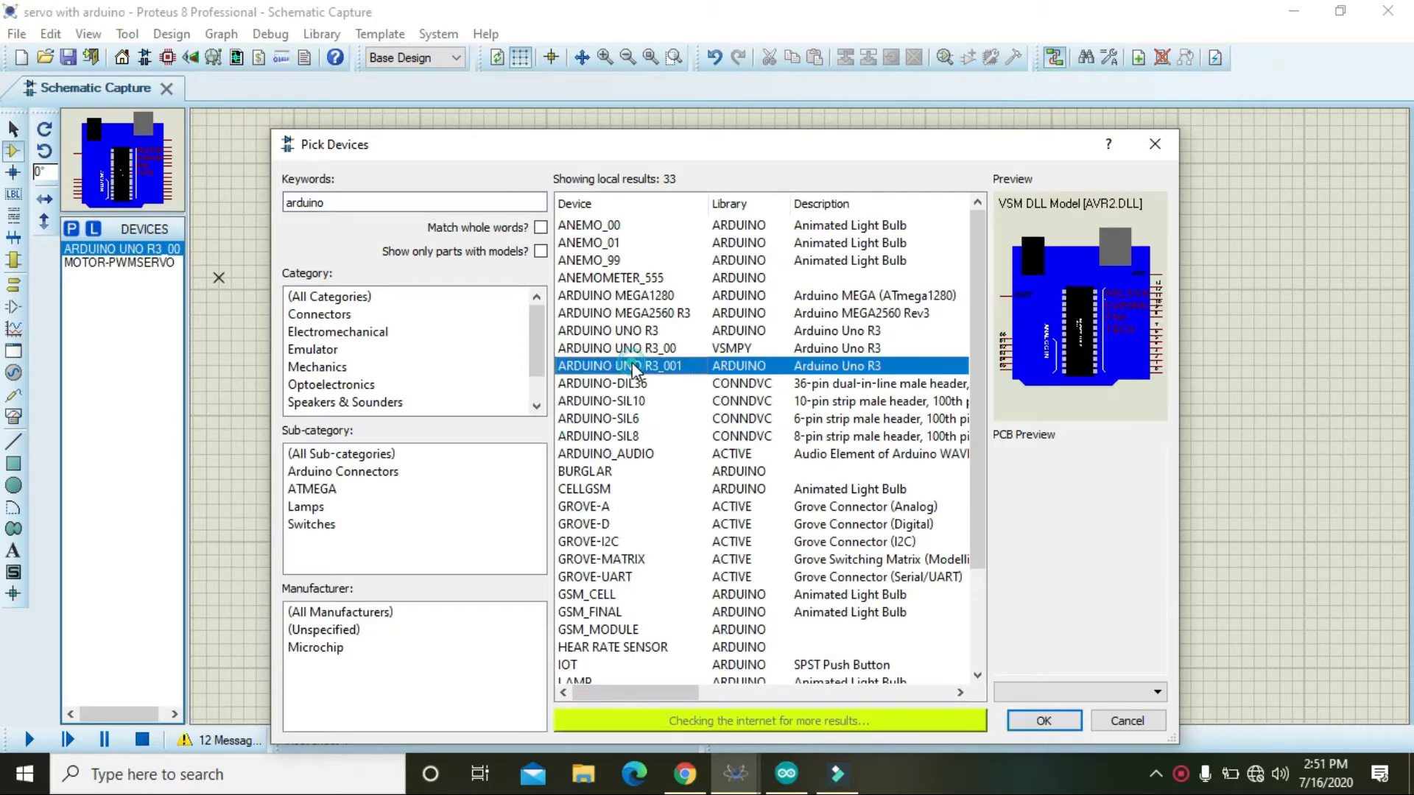
pyautogui.click(1043, 722)
pyautogui.click(748, 499)
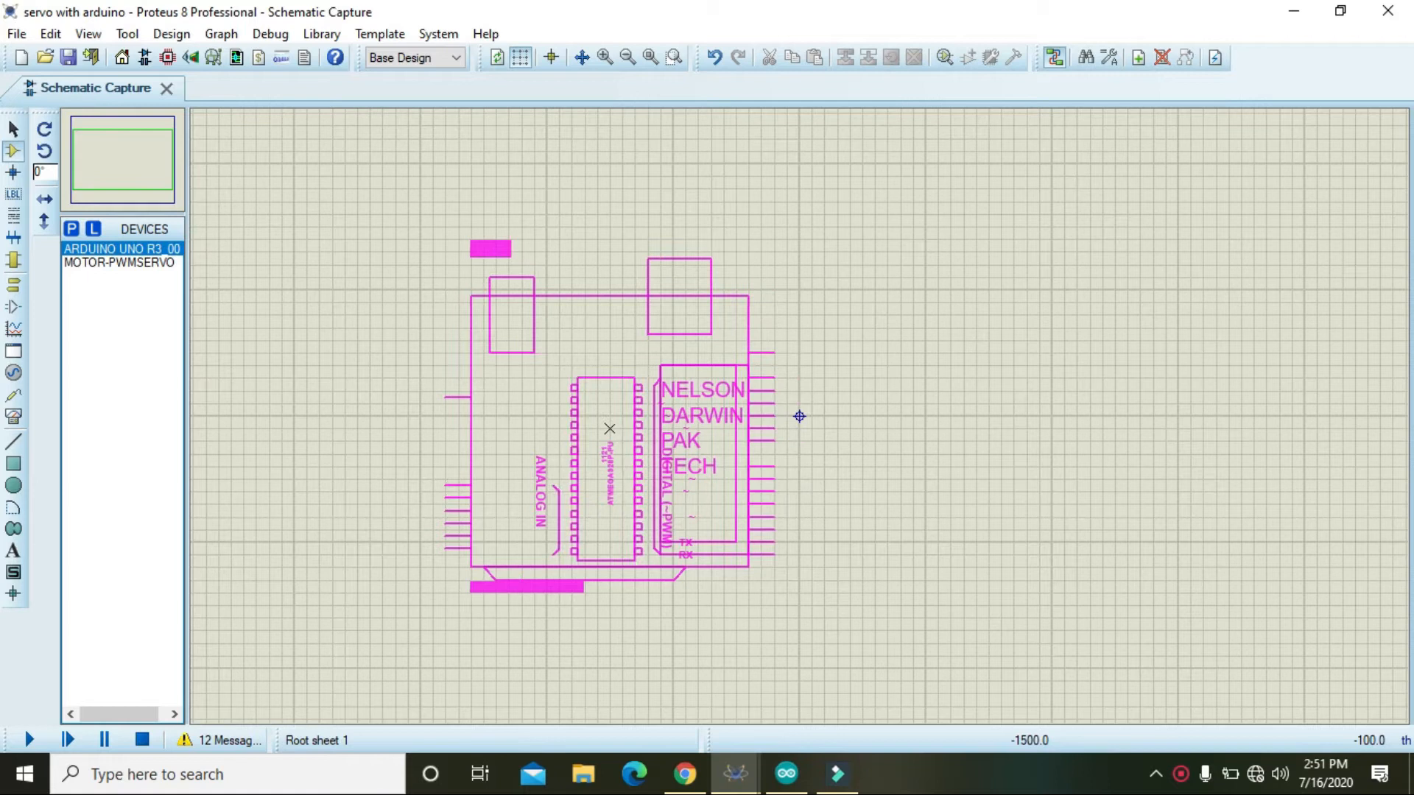
pyautogui.click(726, 412)
pyautogui.moveTo(724, 414); pyautogui.dragTo(708, 407)
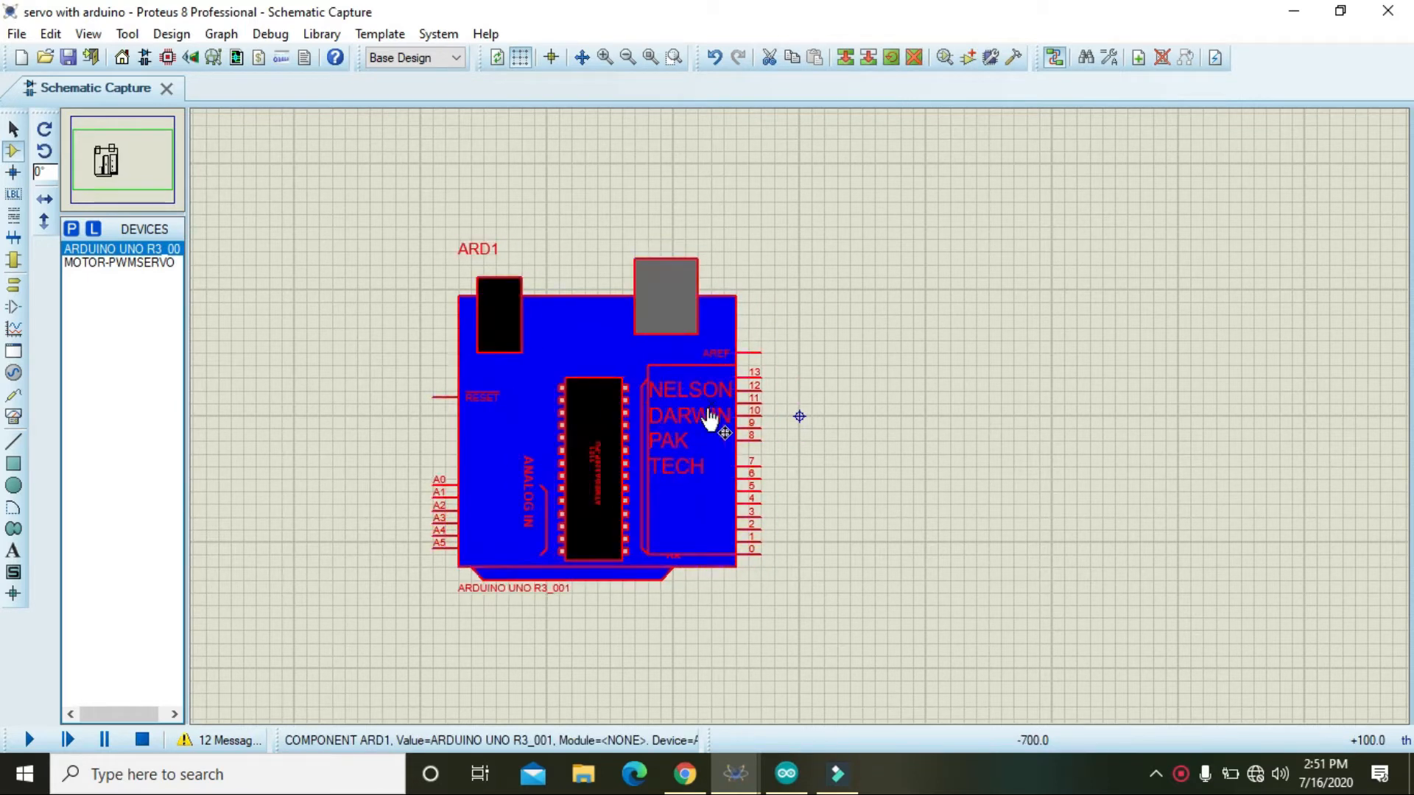
pyautogui.click(888, 426)
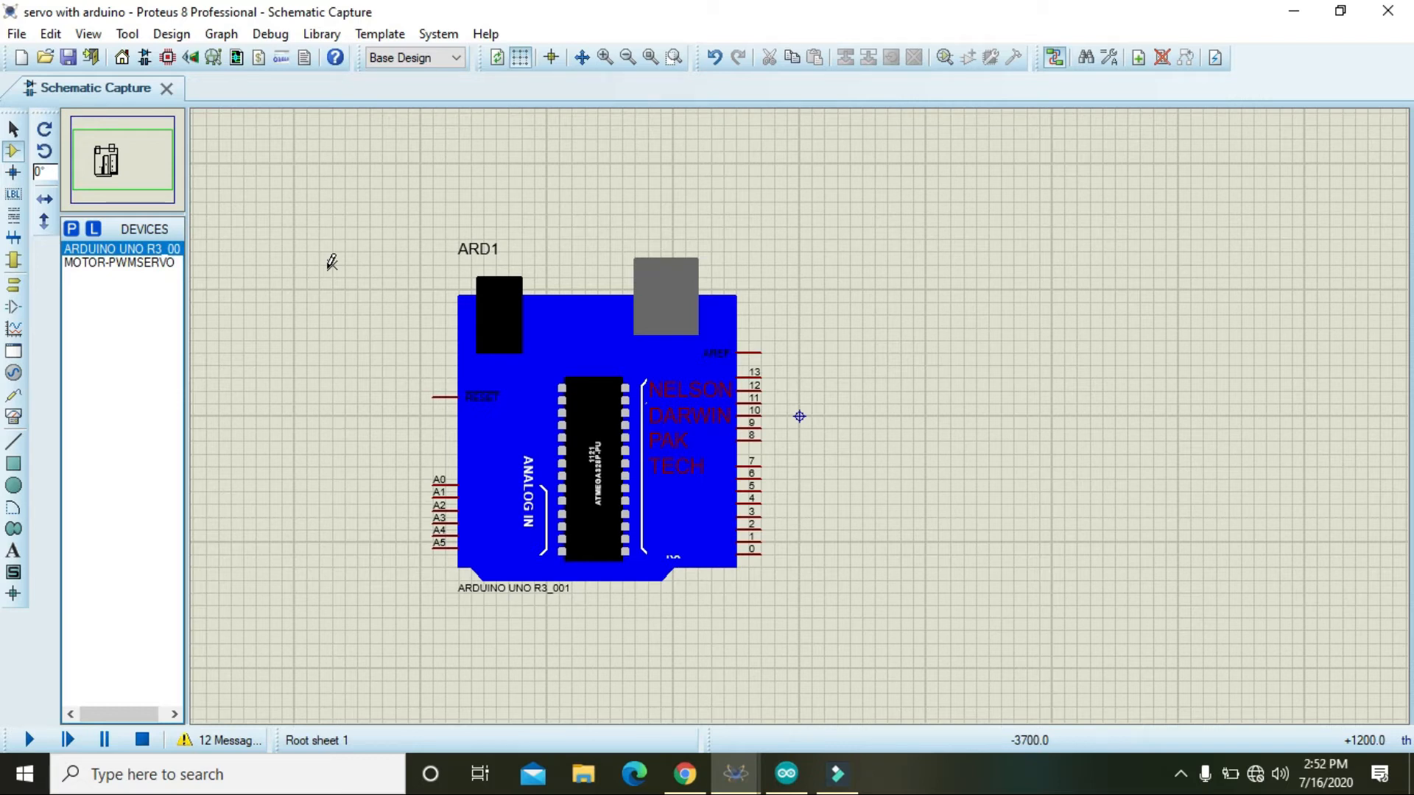
pyautogui.moveTo(584, 385); pyautogui.dragTo(597, 385)
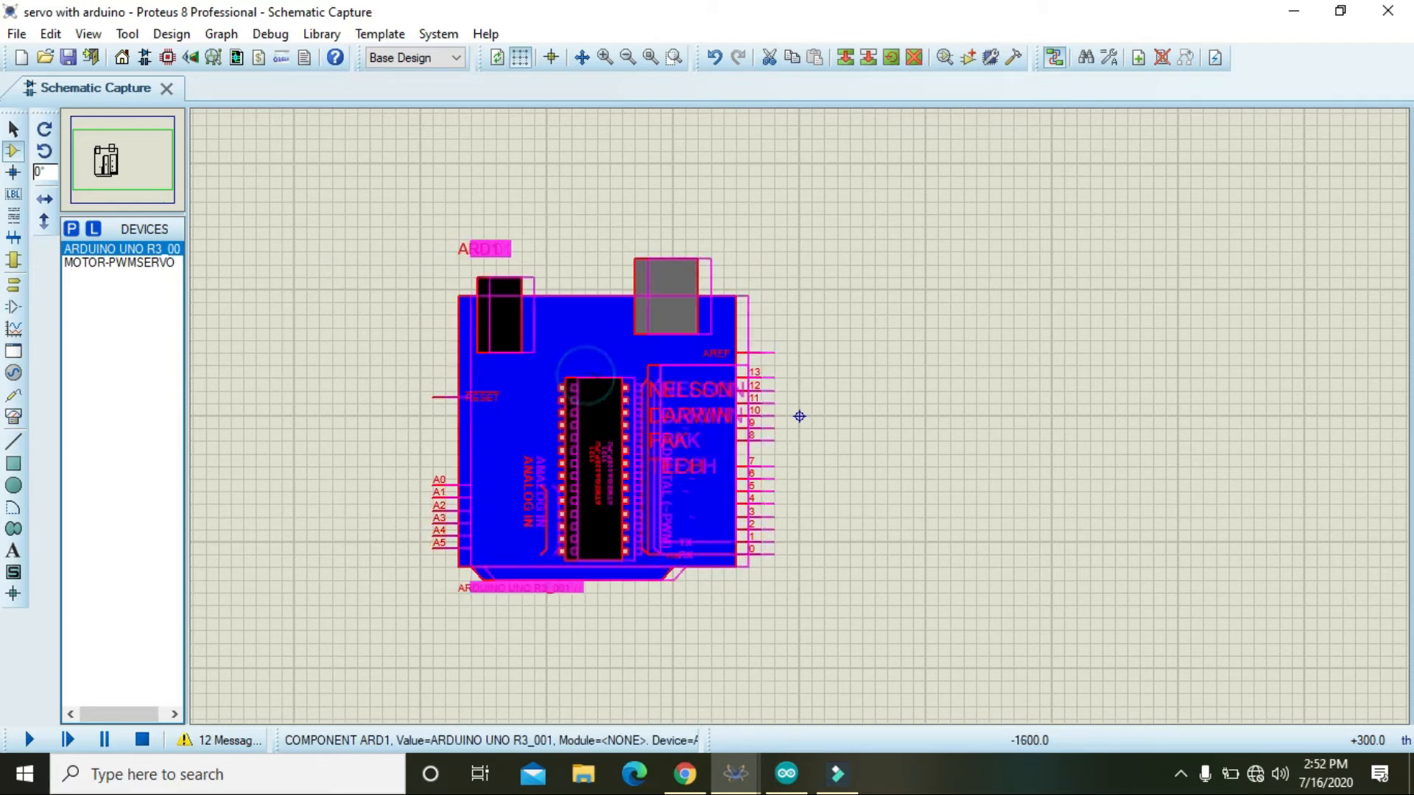
# - Search the device library for "servo", choose MOTOR-PWMSERVO and place it to the right of the Arduino board
pyautogui.click(73, 228)
pyautogui.write('servo')
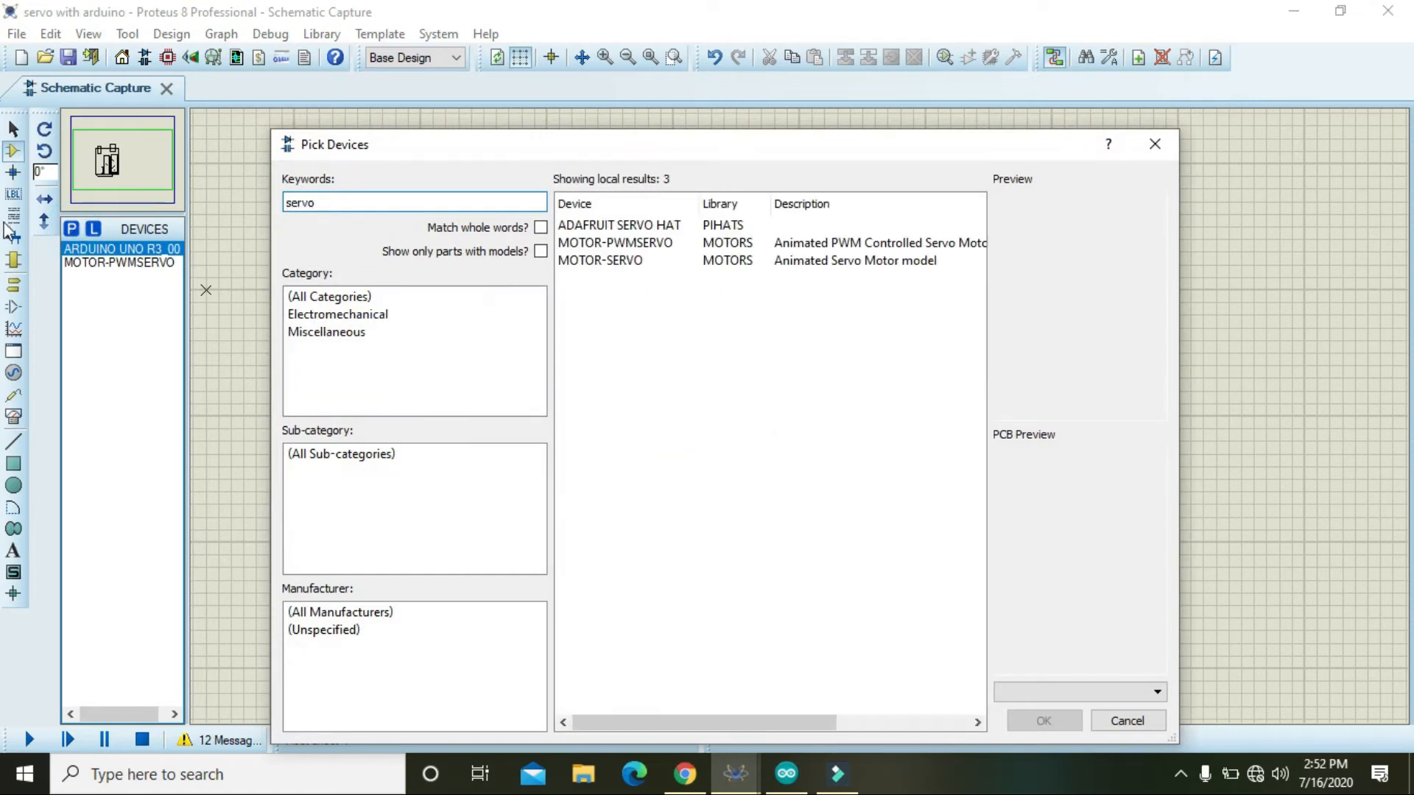
pyautogui.click(666, 260)
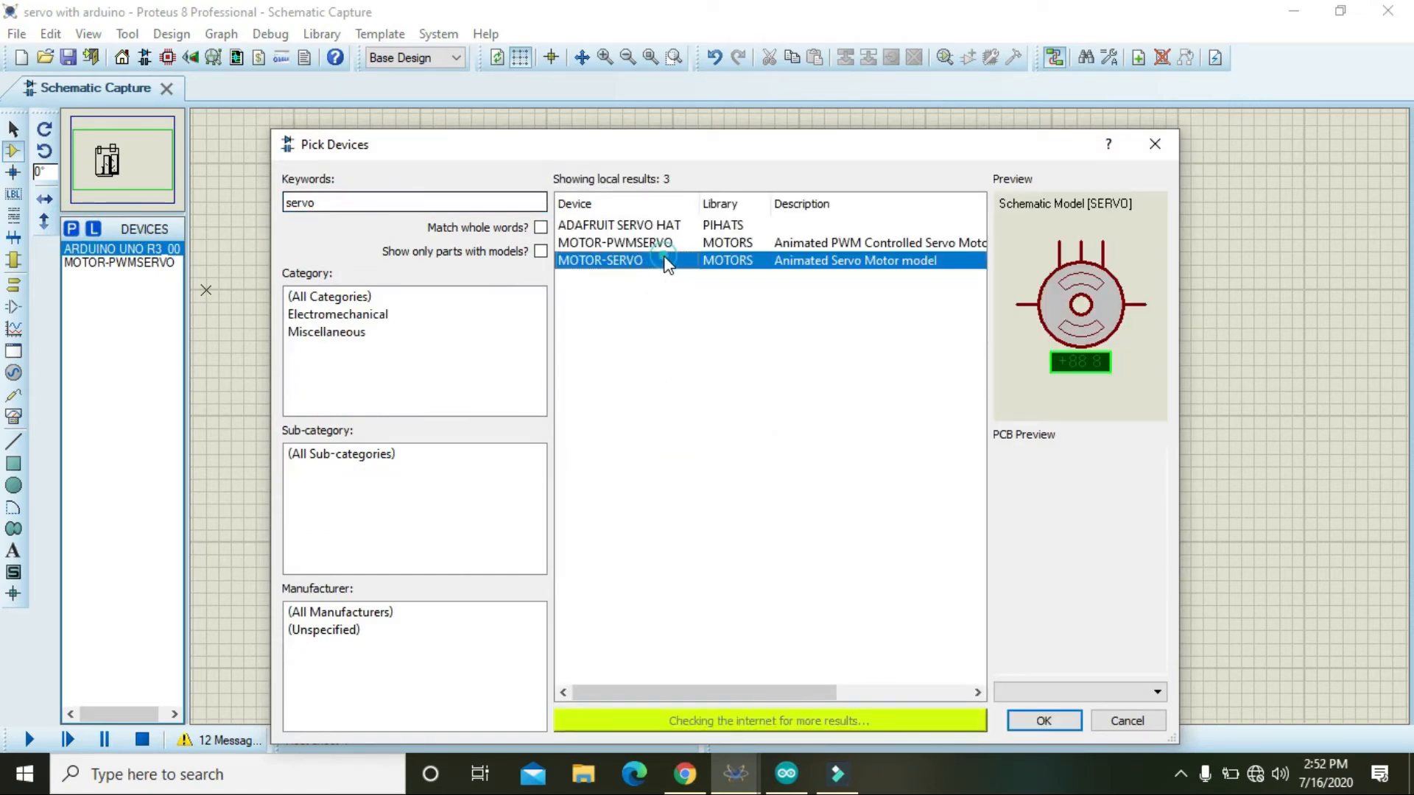
pyautogui.click(656, 242)
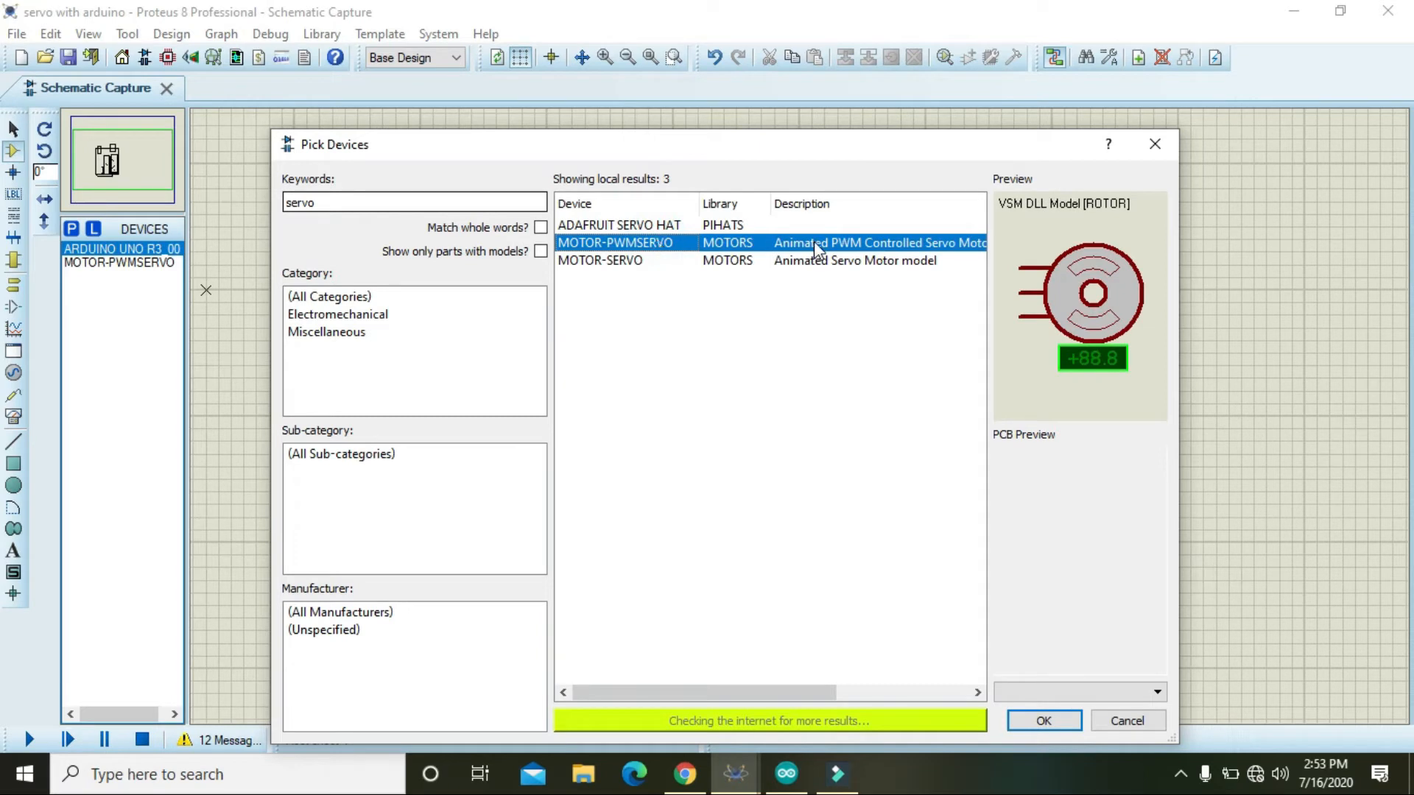
pyautogui.click(1044, 719)
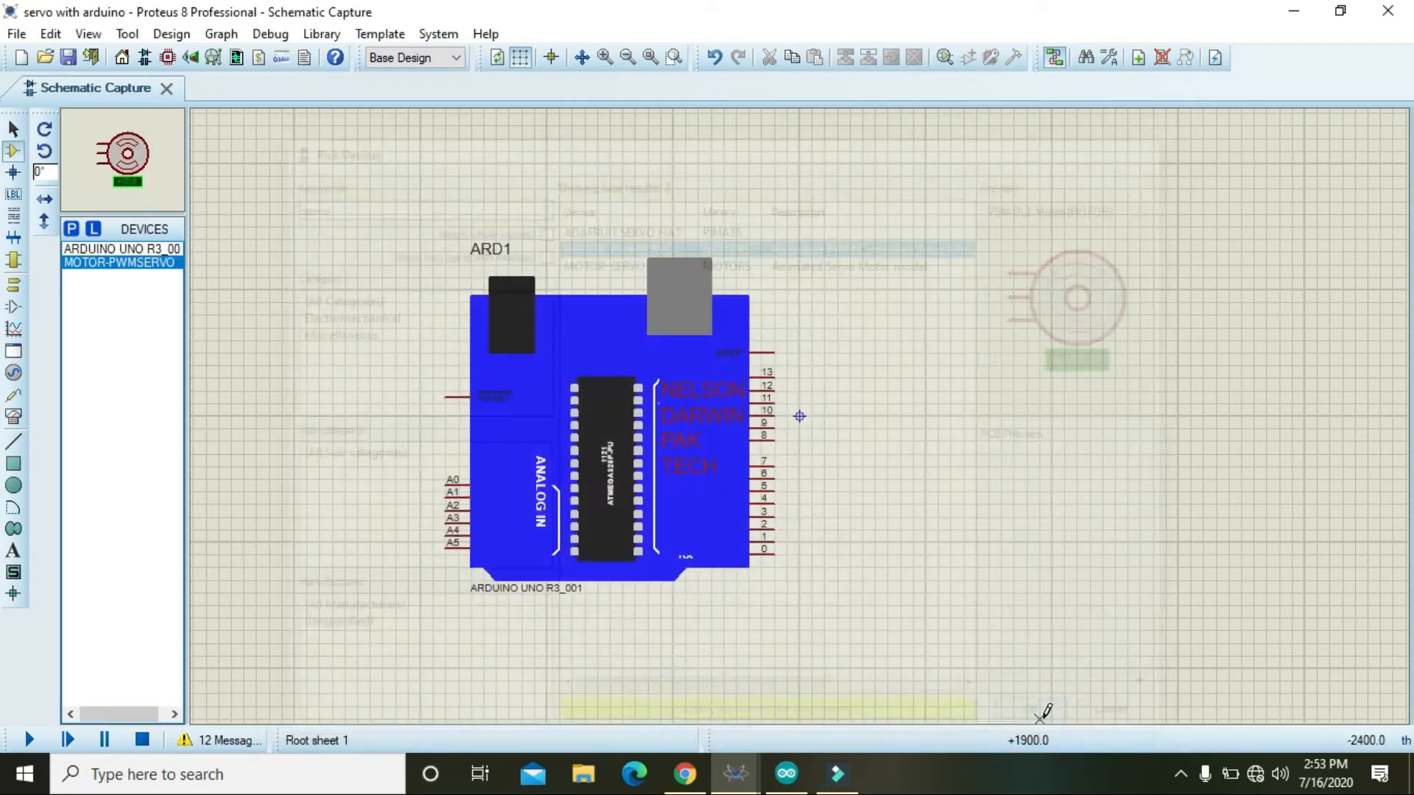
pyautogui.click(978, 467)
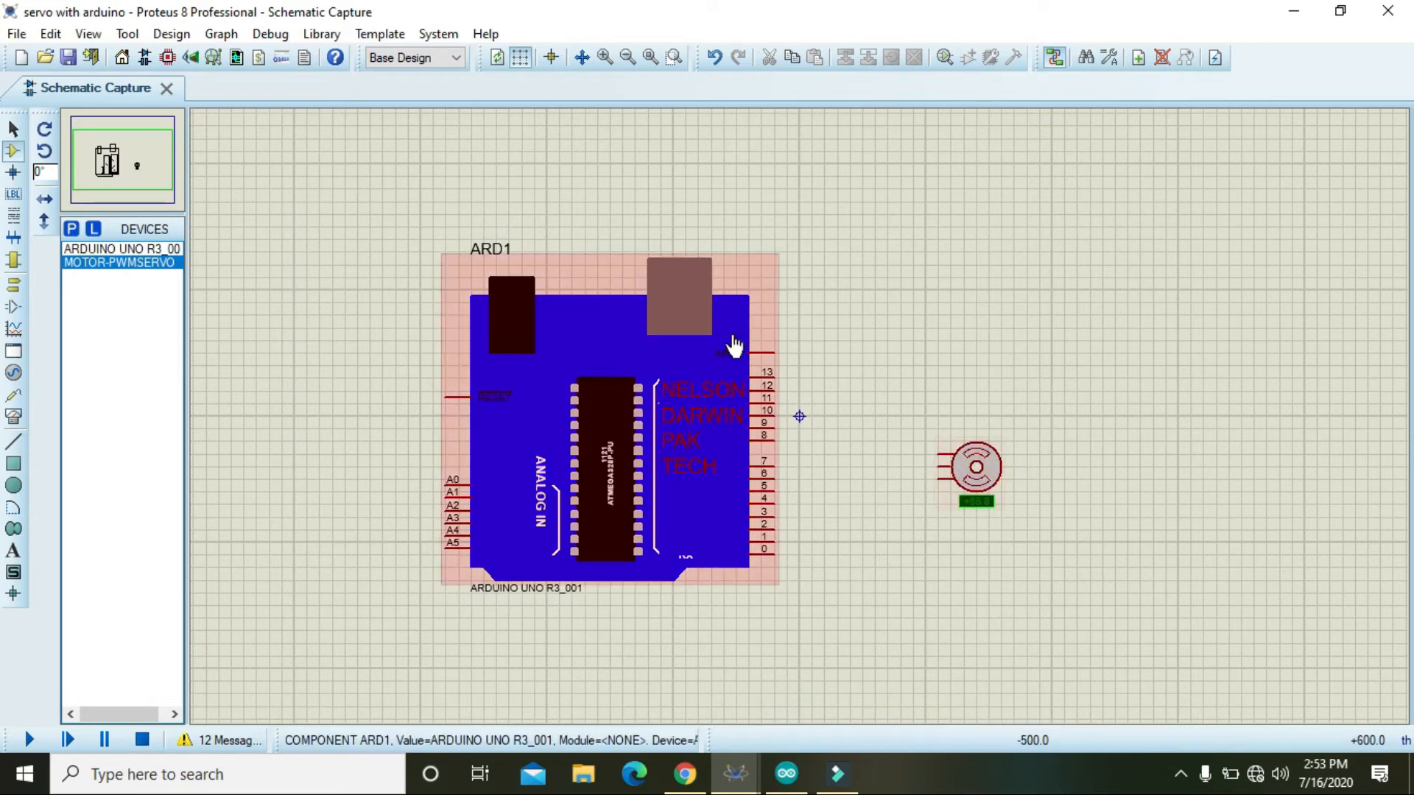
# - Shift the Arduino board slightly left and the servo motor slightly up, leaving wiring space between them
pyautogui.moveTo(733, 343); pyautogui.dragTo(720, 340)
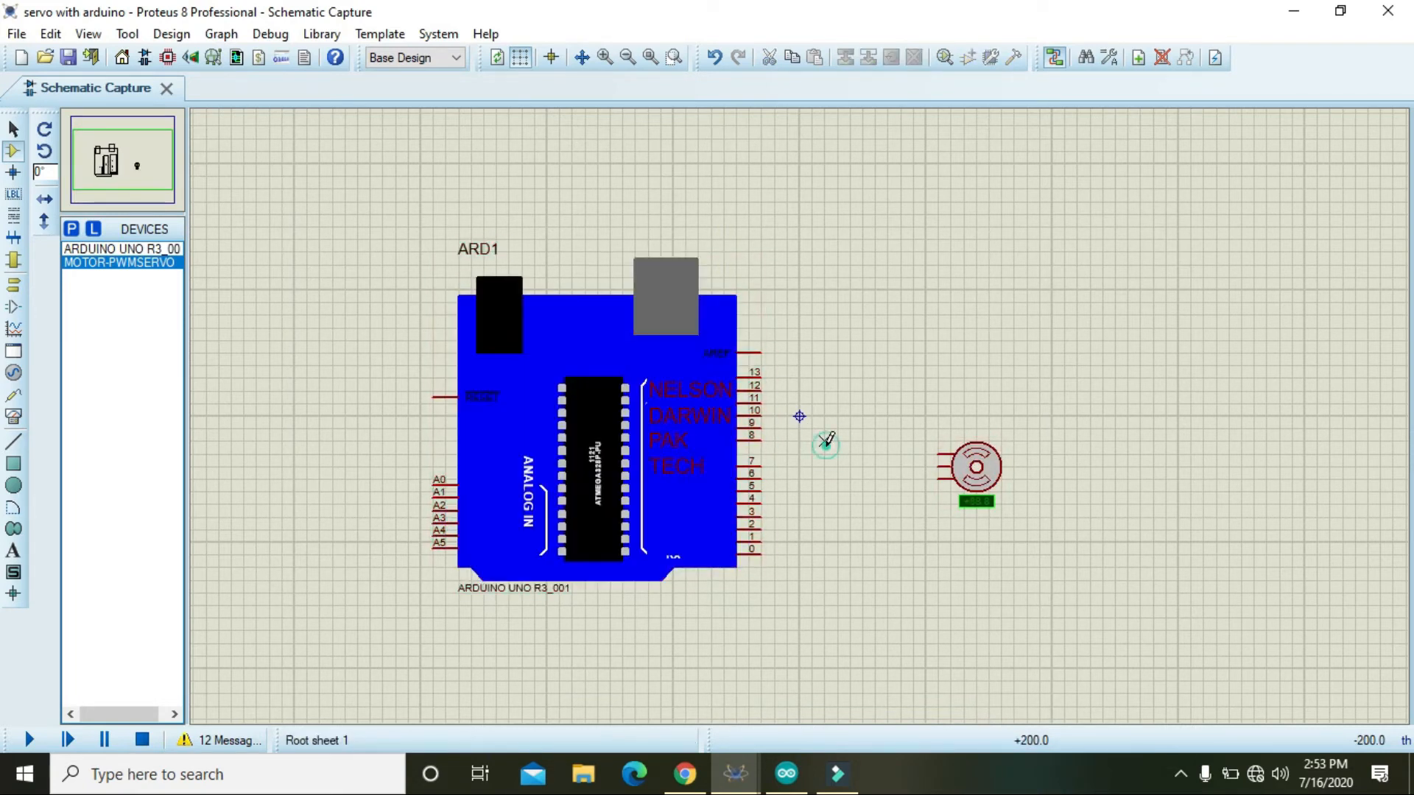
pyautogui.moveTo(888, 404); pyautogui.dragTo(1039, 542)
pyautogui.moveTo(987, 497); pyautogui.dragTo(987, 471)
pyautogui.click(1111, 486)
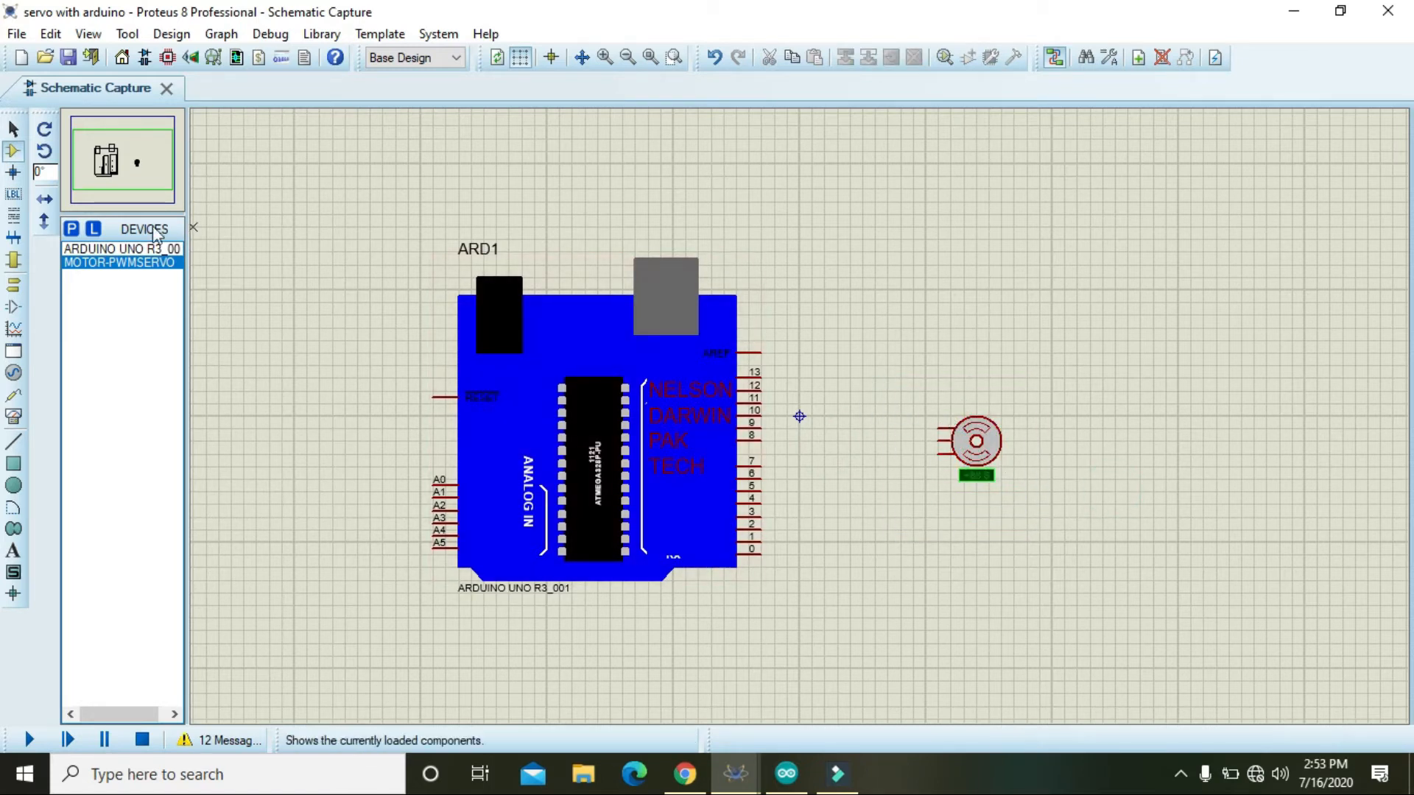
# - Place a POWER terminal above the servo motor and wire it to the motor's upper pin
pyautogui.click(13, 285)
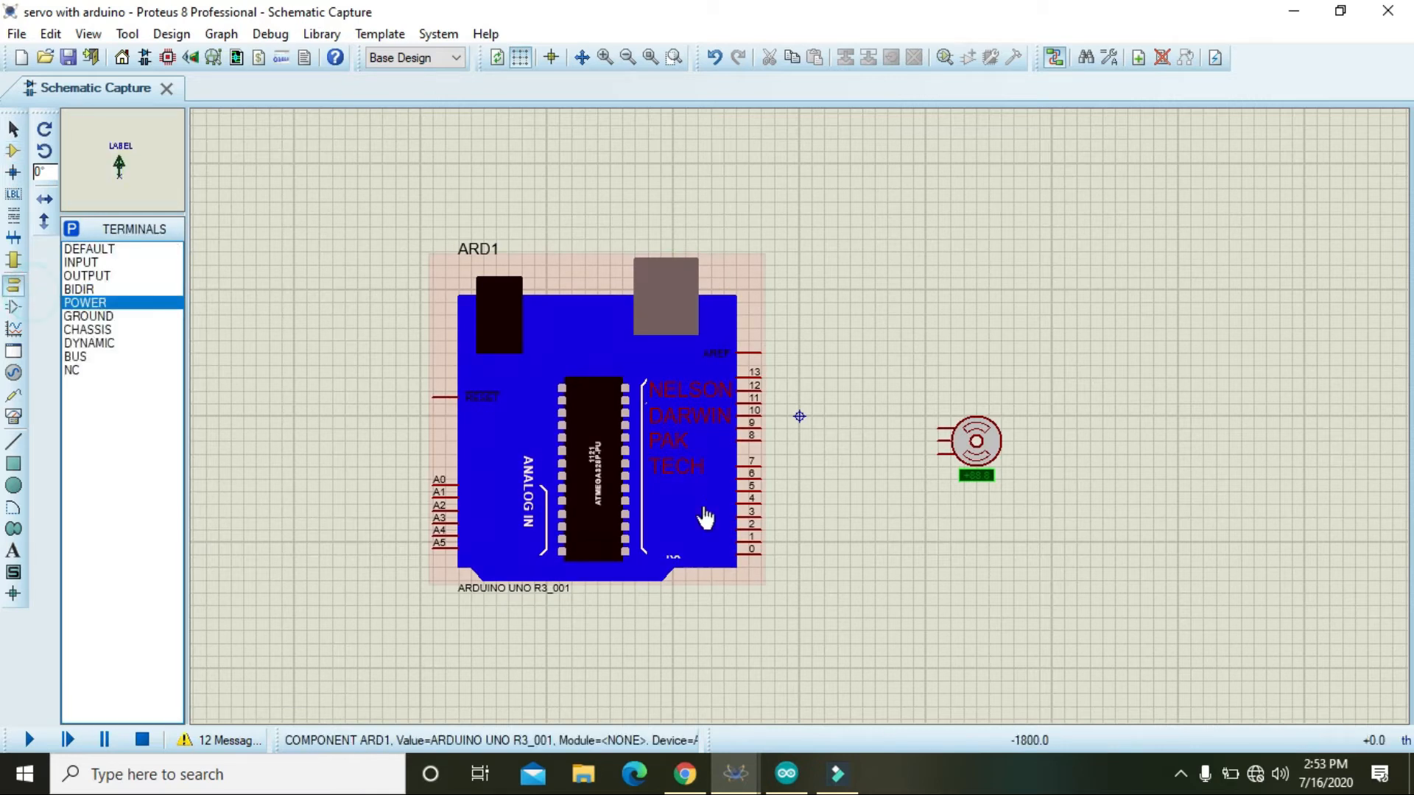
pyautogui.click(917, 541)
pyautogui.click(910, 318)
pyautogui.click(934, 428)
pyautogui.click(913, 323)
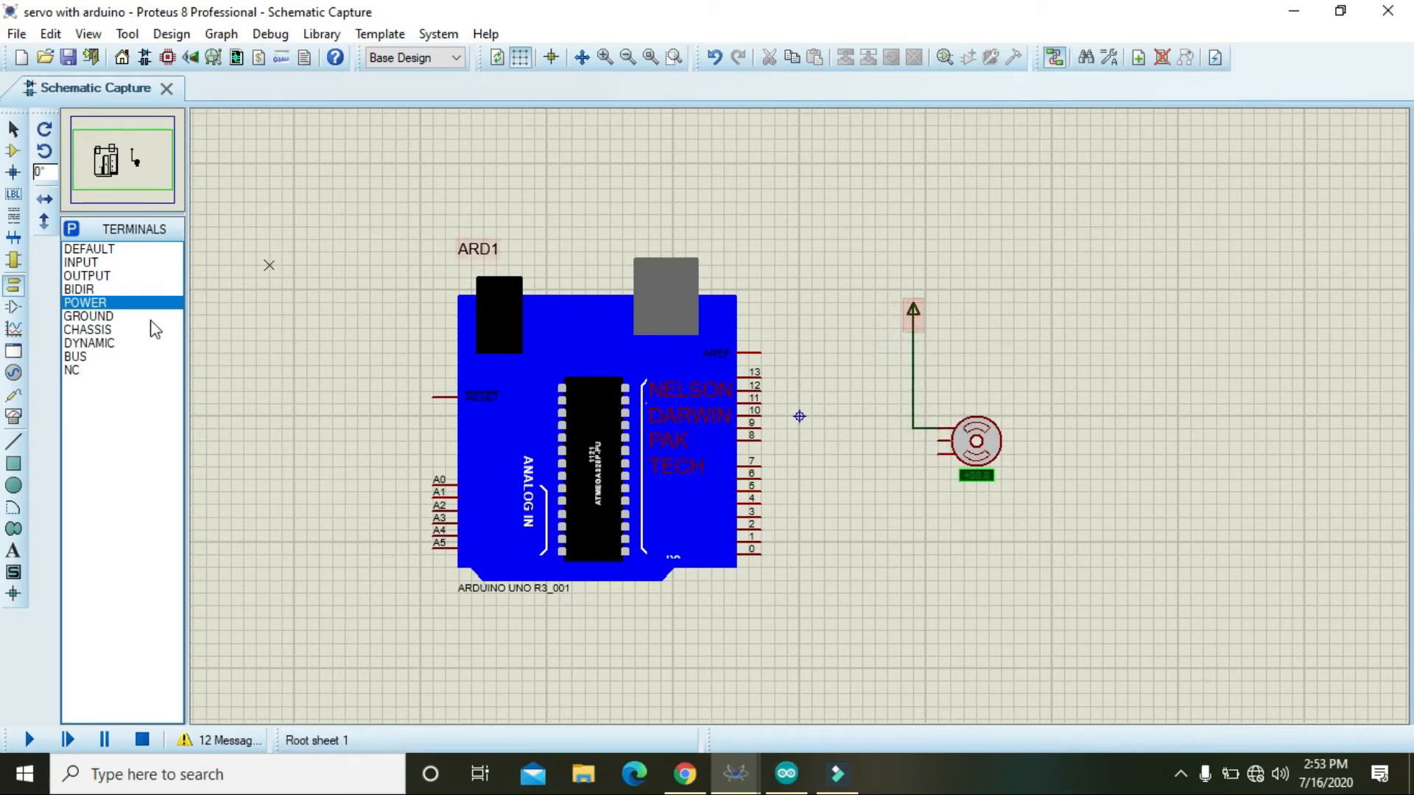
# - Place a GROUND terminal below the servo motor and wire it to the motor's lower pin
pyautogui.click(118, 316)
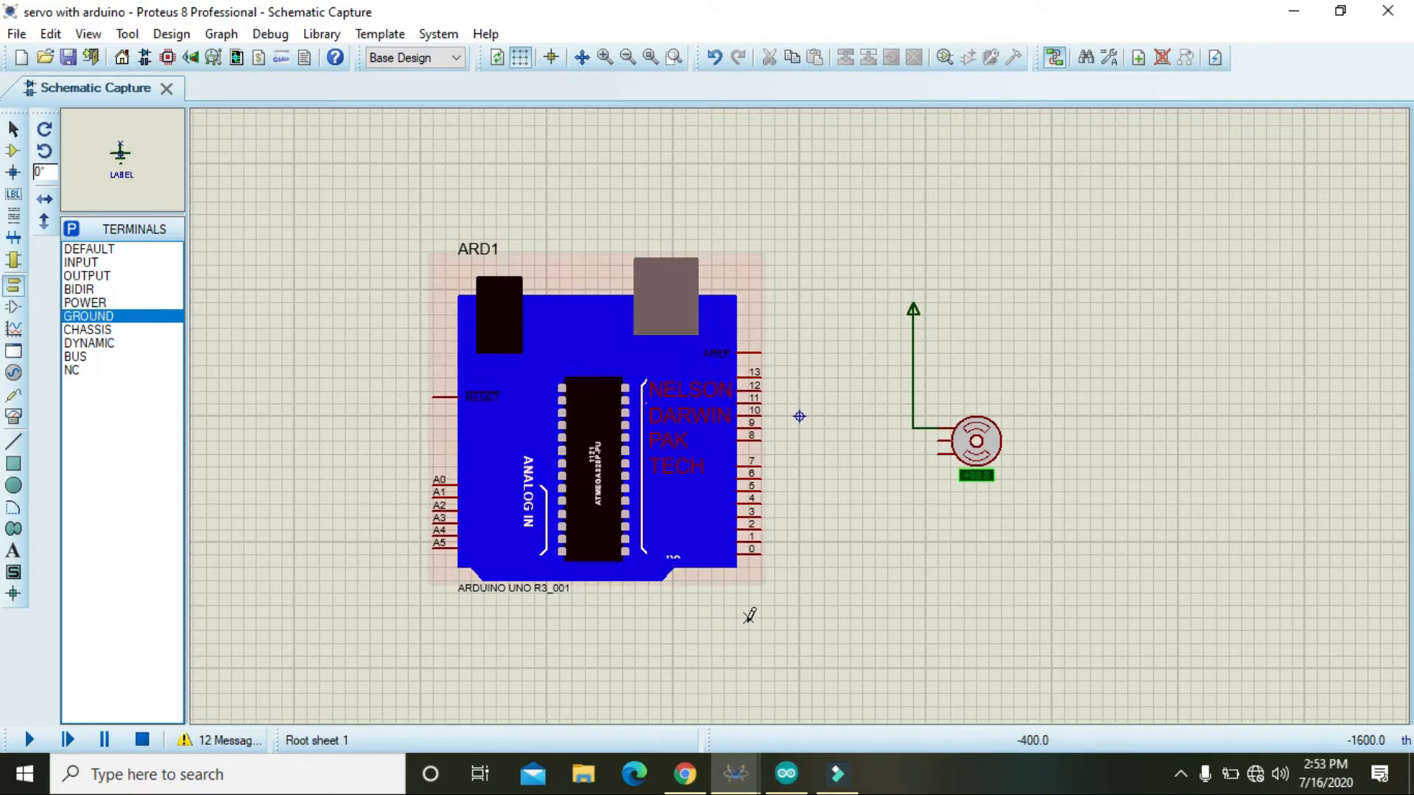
pyautogui.click(925, 566)
pyautogui.click(925, 556)
pyautogui.click(931, 453)
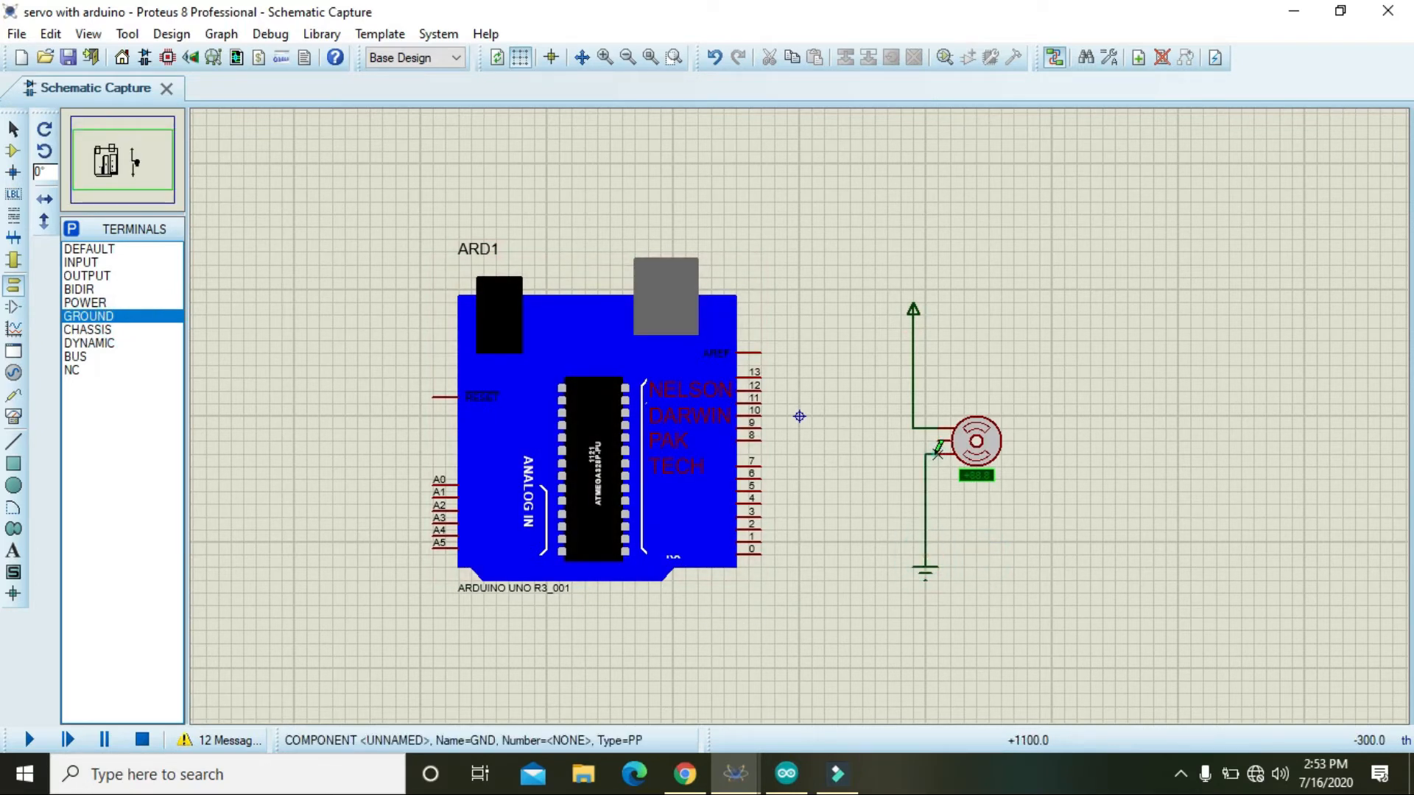
# - Wire the servo motor's middle pin to digital pin 9 of the Arduino board
pyautogui.click(941, 440)
pyautogui.click(810, 437)
pyautogui.click(764, 426)
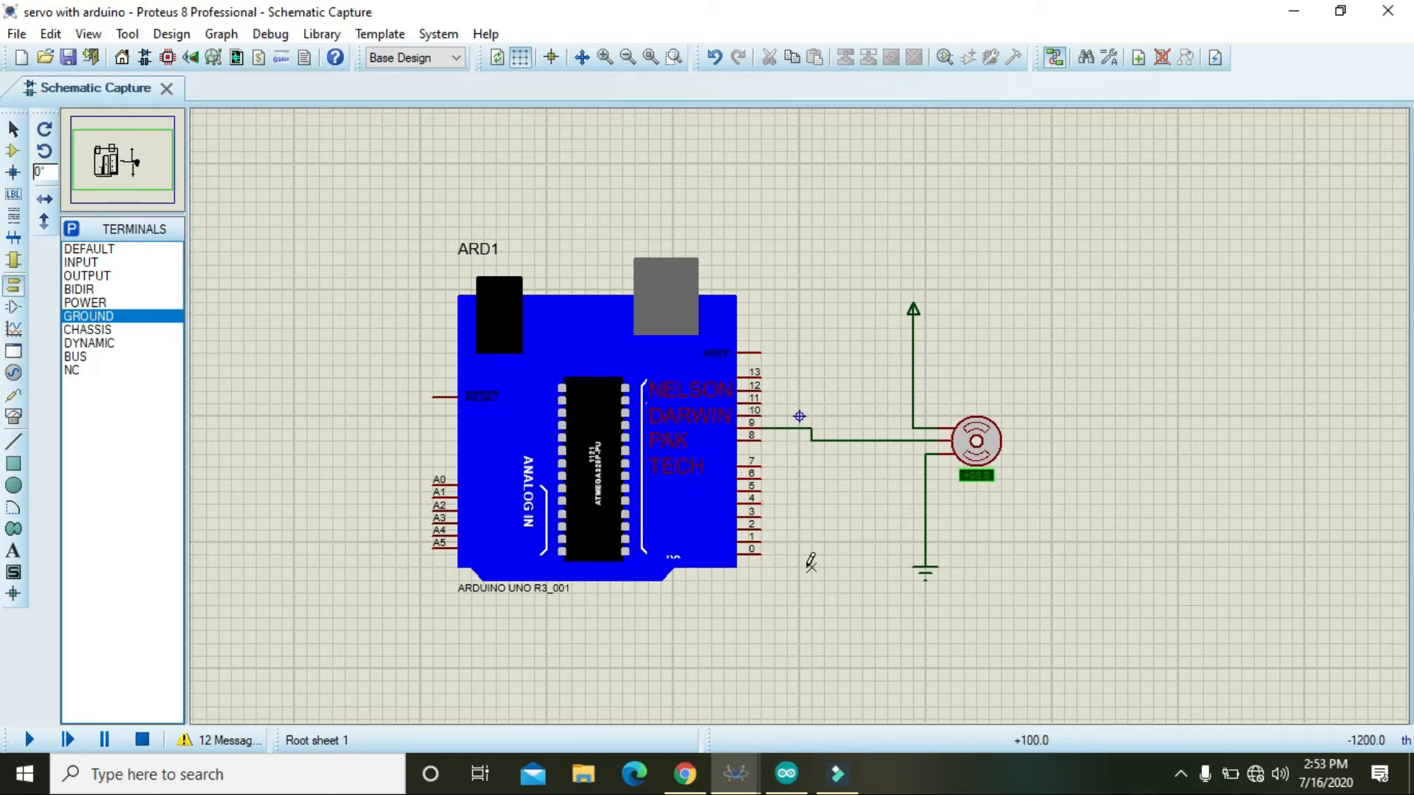
# - Switch to the servo_with_arduino sketch in the Arduino IDE and examine its Servo.h include, declarations and setup() attach line
pyautogui.moveTo(788, 771)
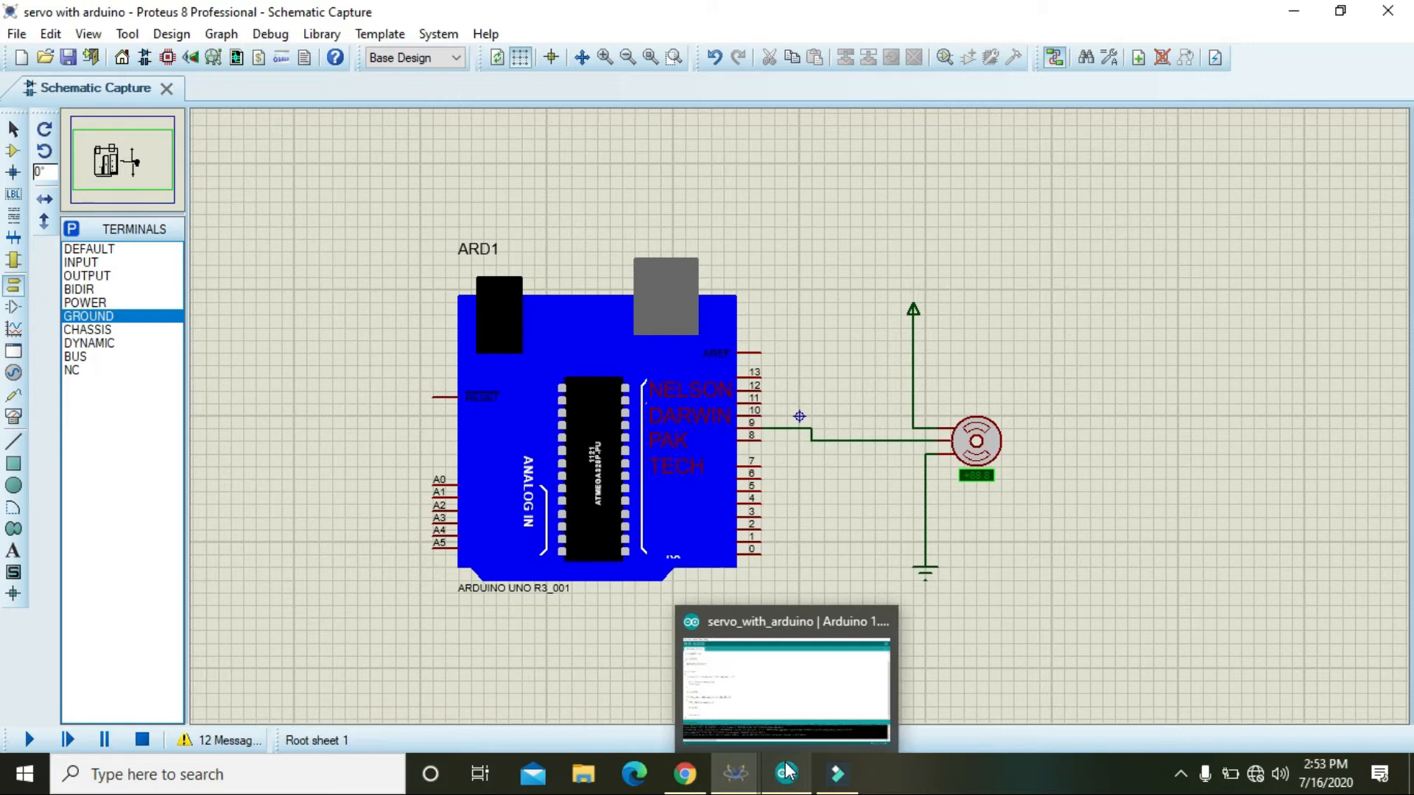
pyautogui.click(789, 711)
pyautogui.moveTo(17, 144); pyautogui.dragTo(15, 88)
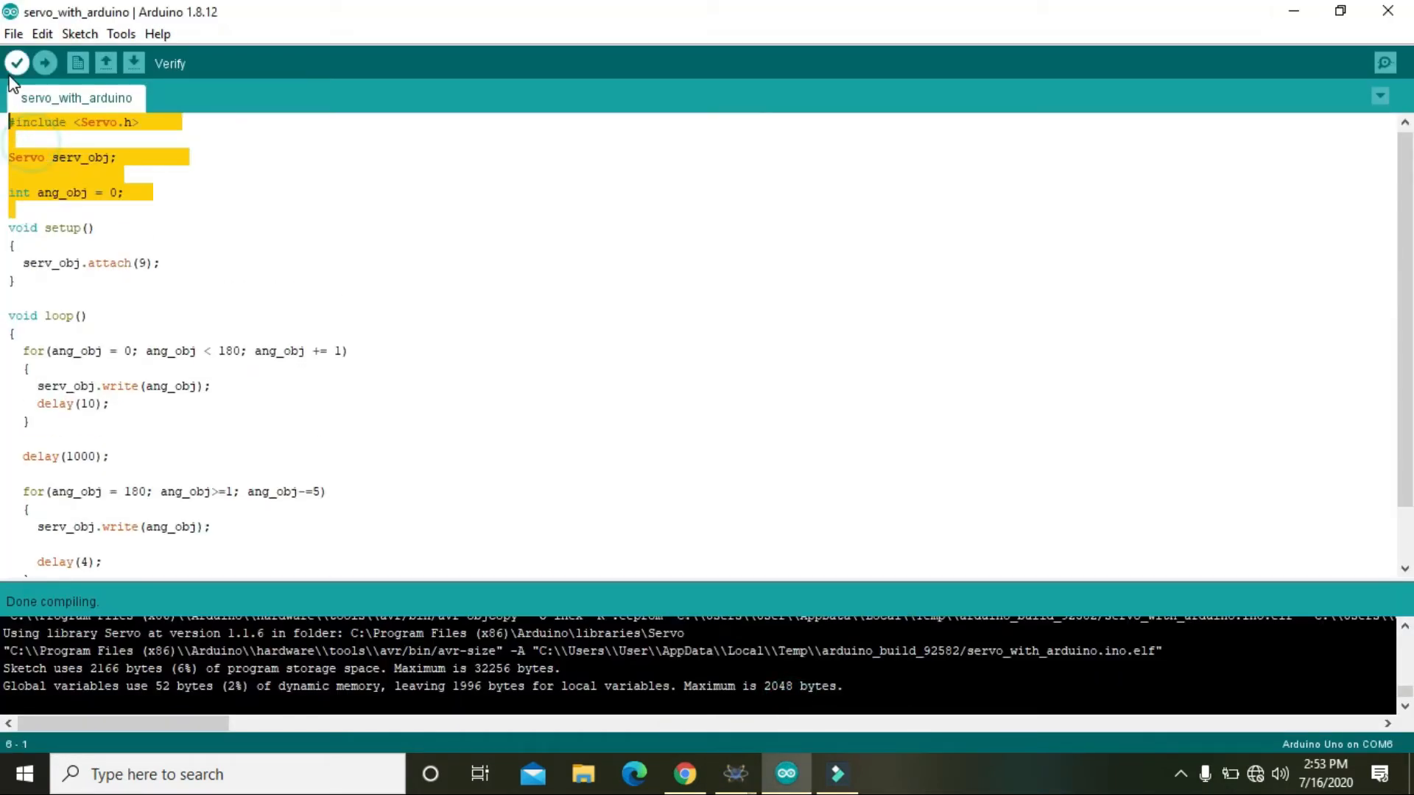
pyautogui.click(56, 137)
pyautogui.moveTo(81, 122); pyautogui.dragTo(131, 122)
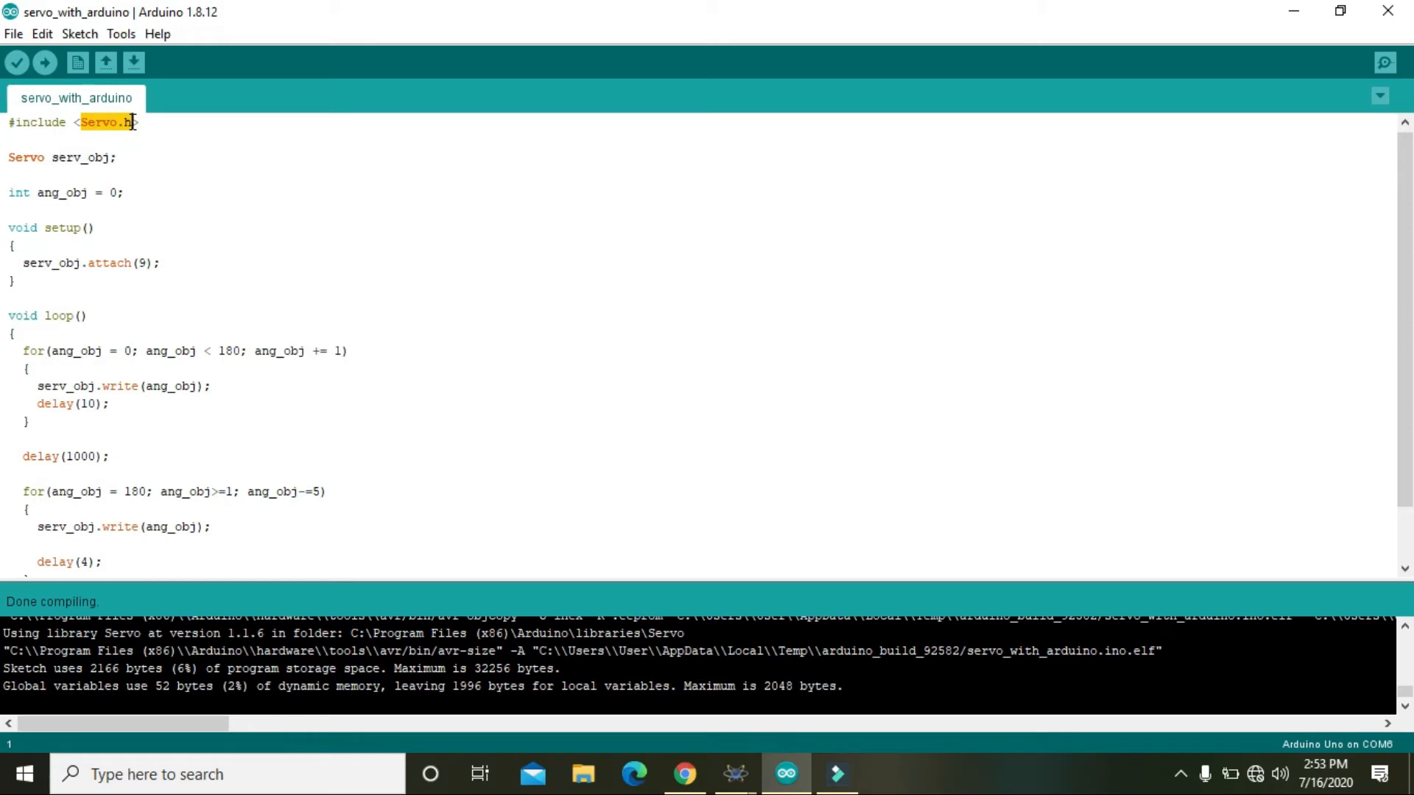
pyautogui.doubleClick(85, 154)
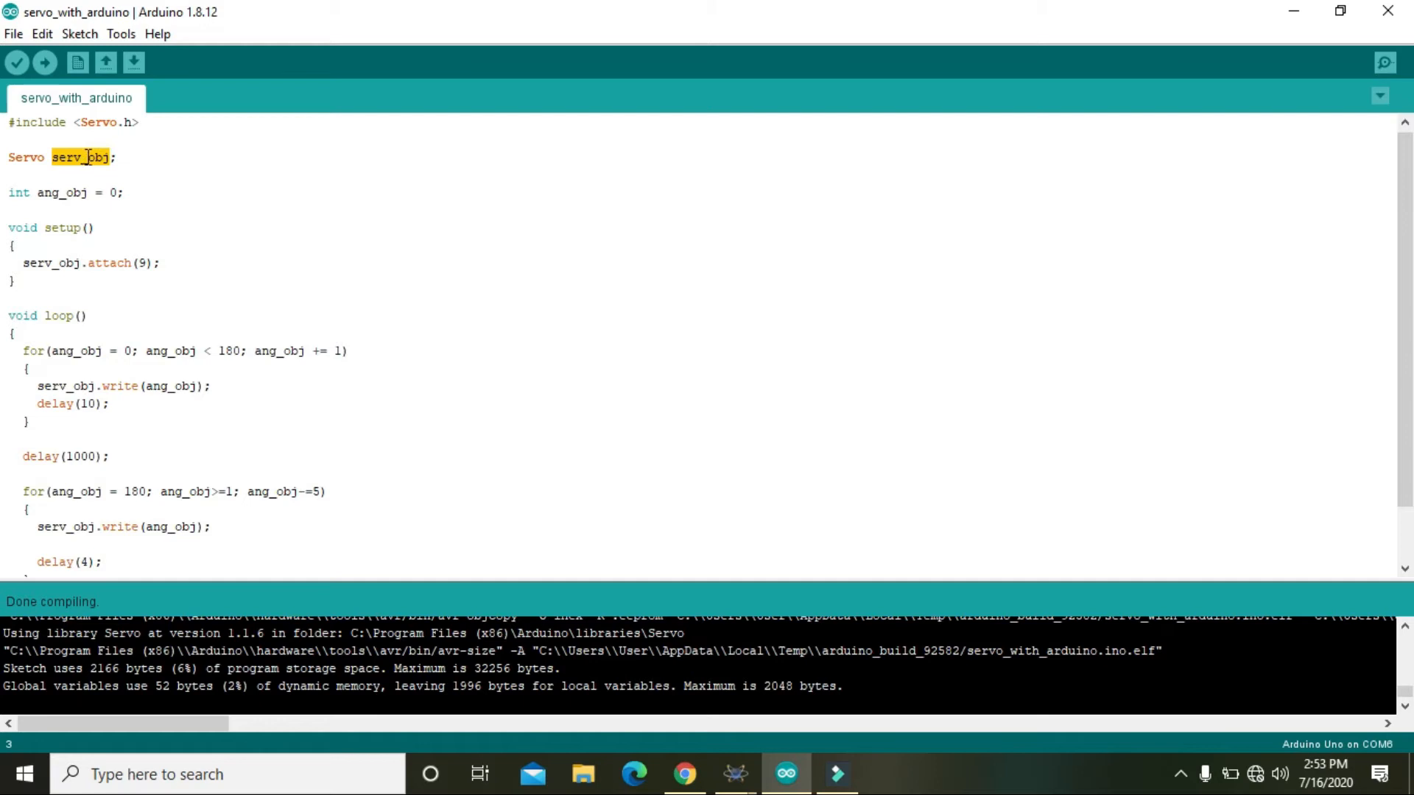
pyautogui.click(88, 193)
pyautogui.moveTo(88, 193); pyautogui.dragTo(38, 193)
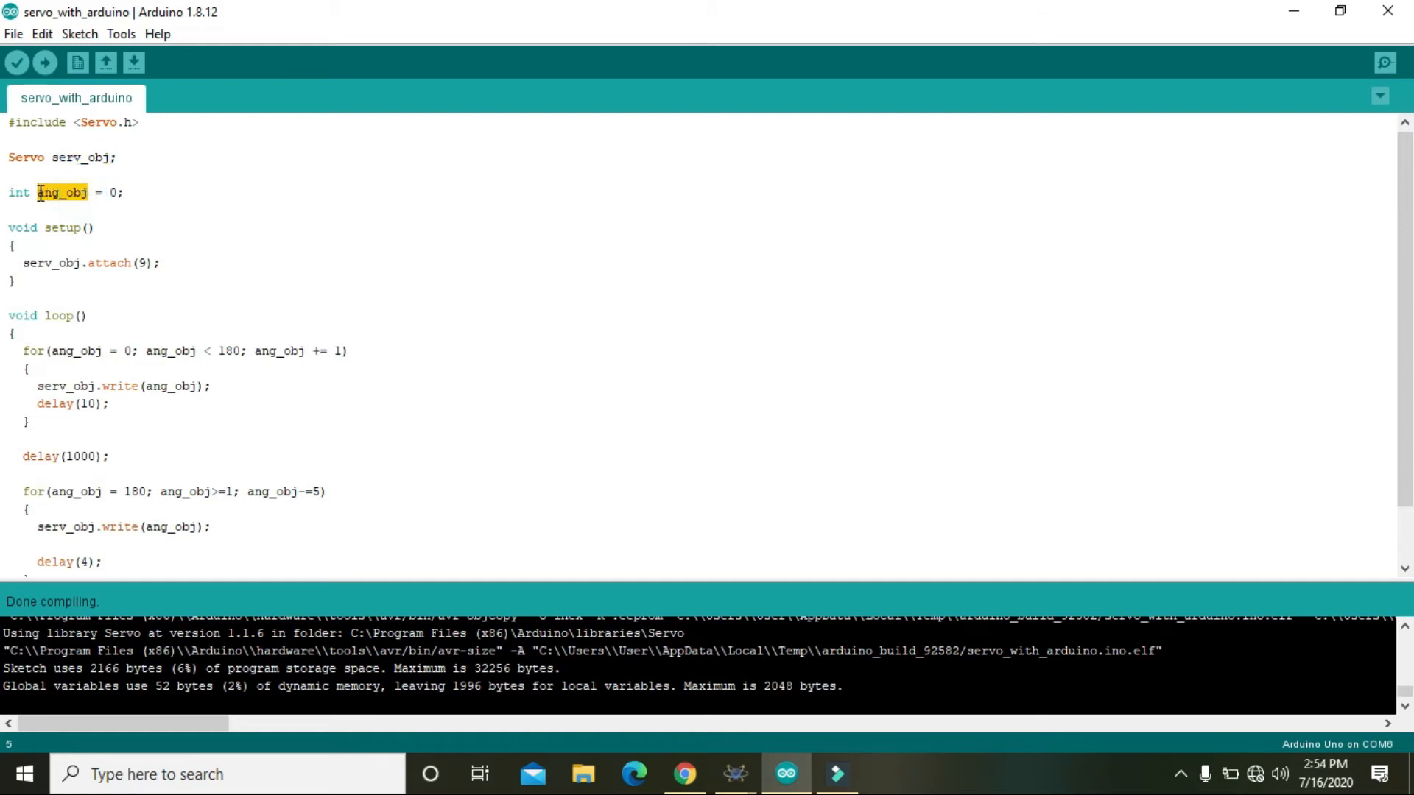
pyautogui.moveTo(24, 263); pyautogui.dragTo(162, 266)
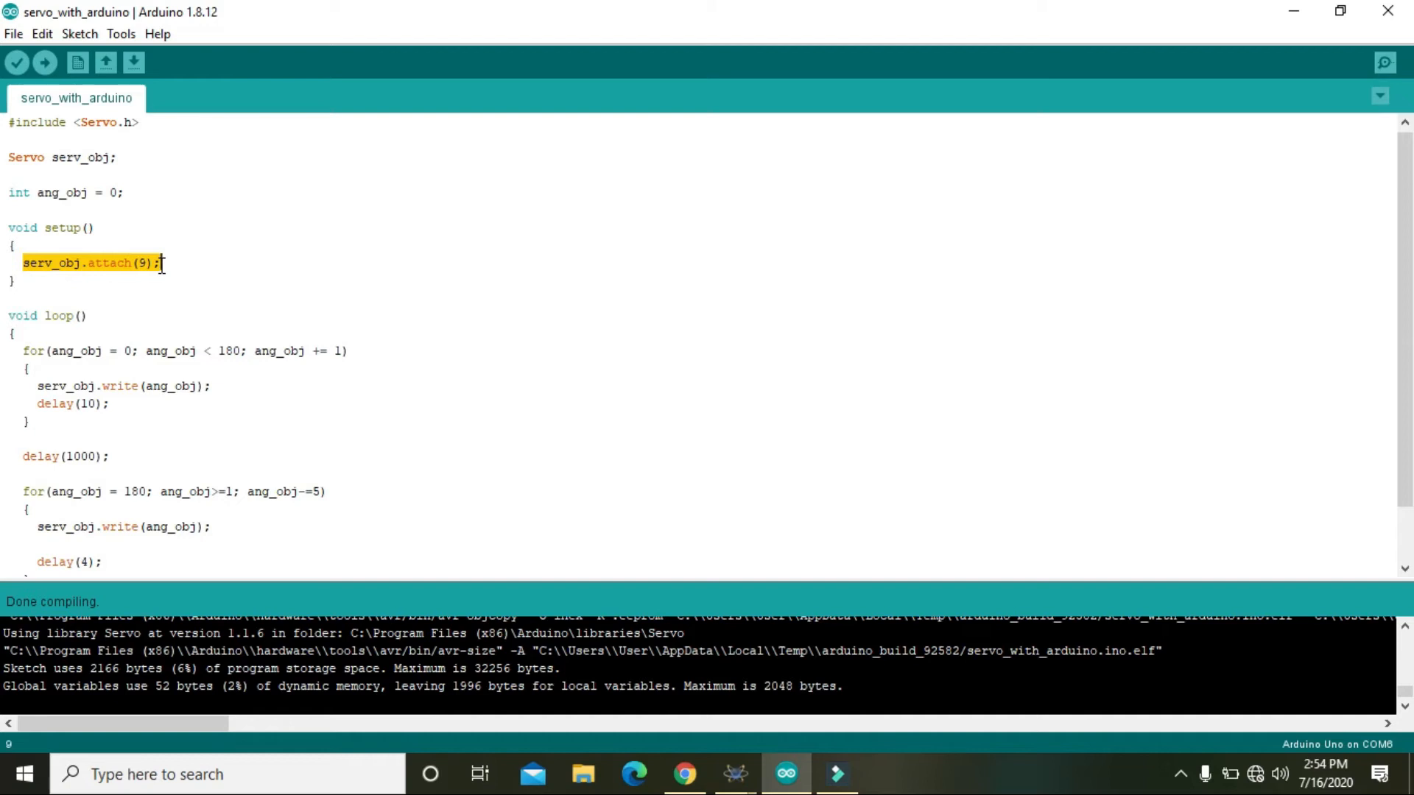
pyautogui.moveTo(162, 266); pyautogui.dragTo(25, 261)
# - Examine the first for loop in loop(), including its angle range, servo write call and delay
pyautogui.moveTo(23, 351); pyautogui.dragTo(24, 332)
pyautogui.moveTo(182, 344); pyautogui.dragTo(350, 343)
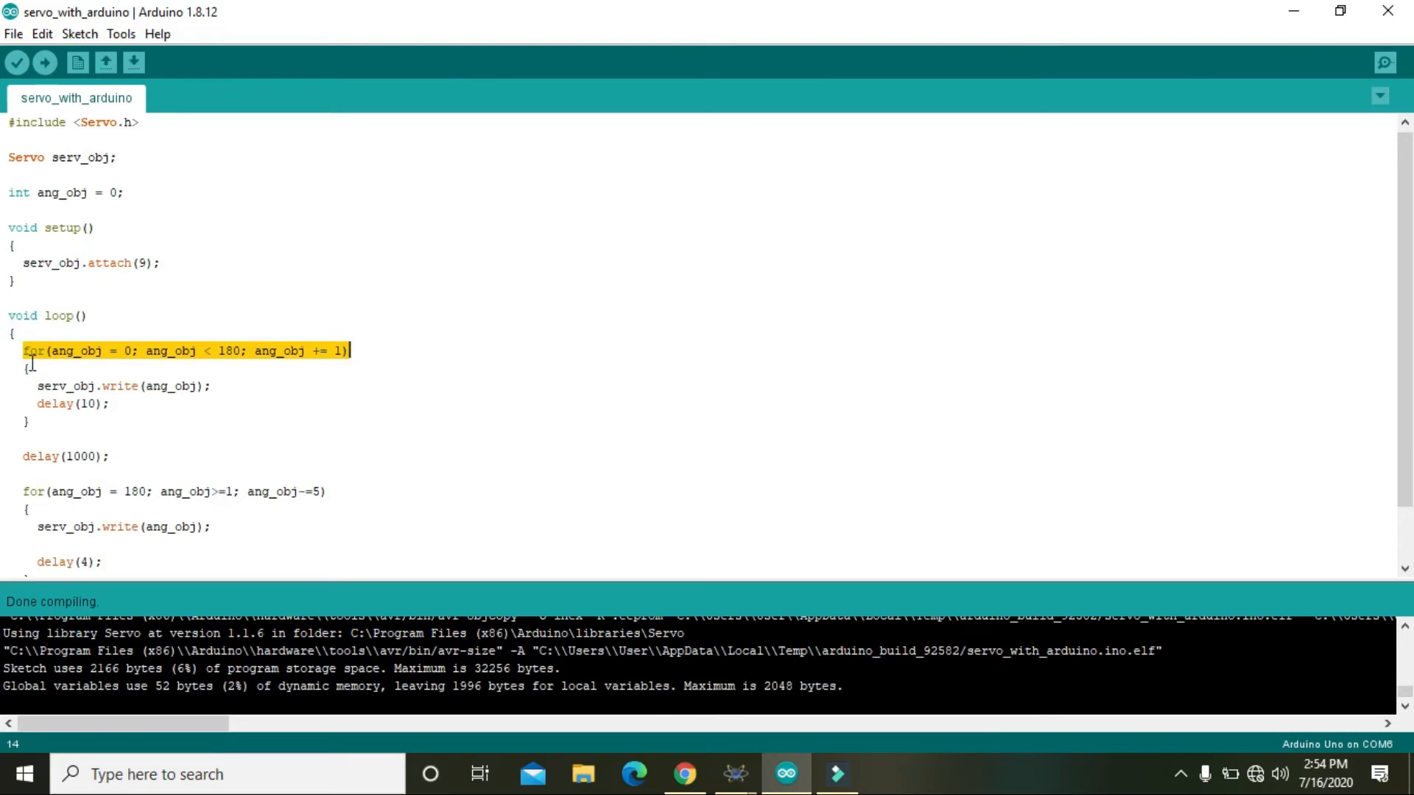
pyautogui.moveTo(39, 383); pyautogui.dragTo(80, 382)
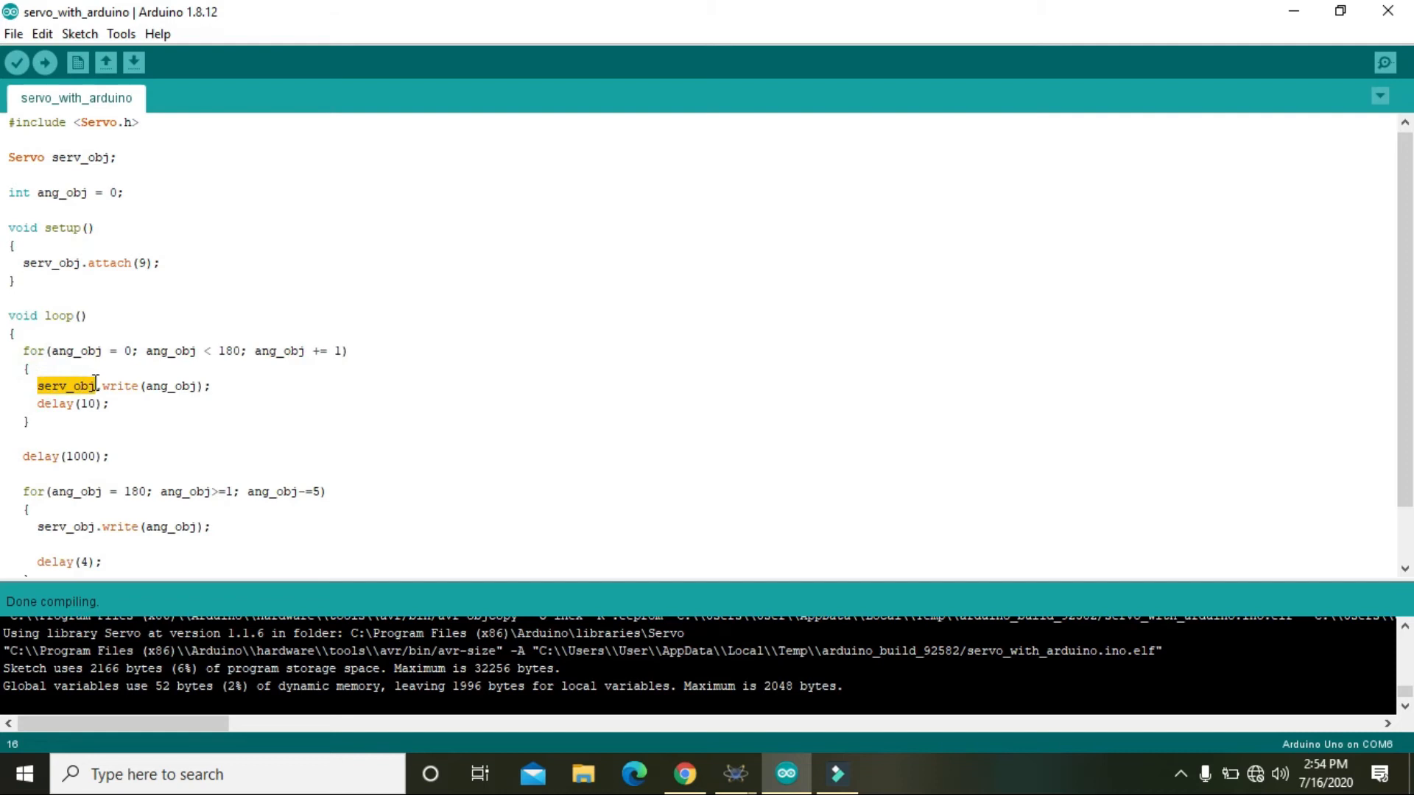
pyautogui.moveTo(145, 386); pyautogui.dragTo(199, 391)
pyautogui.moveTo(124, 193); pyautogui.dragTo(111, 193)
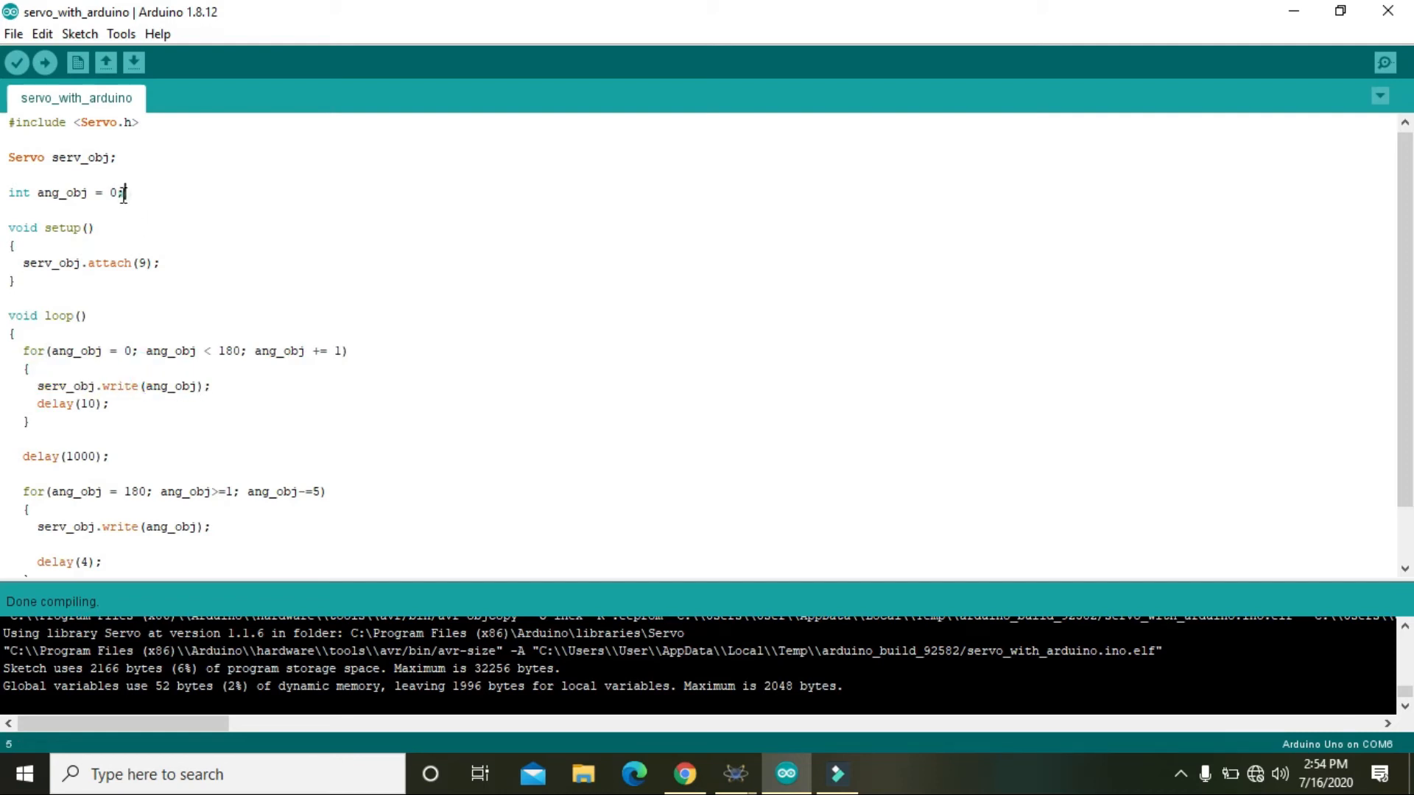
pyautogui.moveTo(198, 386); pyautogui.dragTo(145, 386)
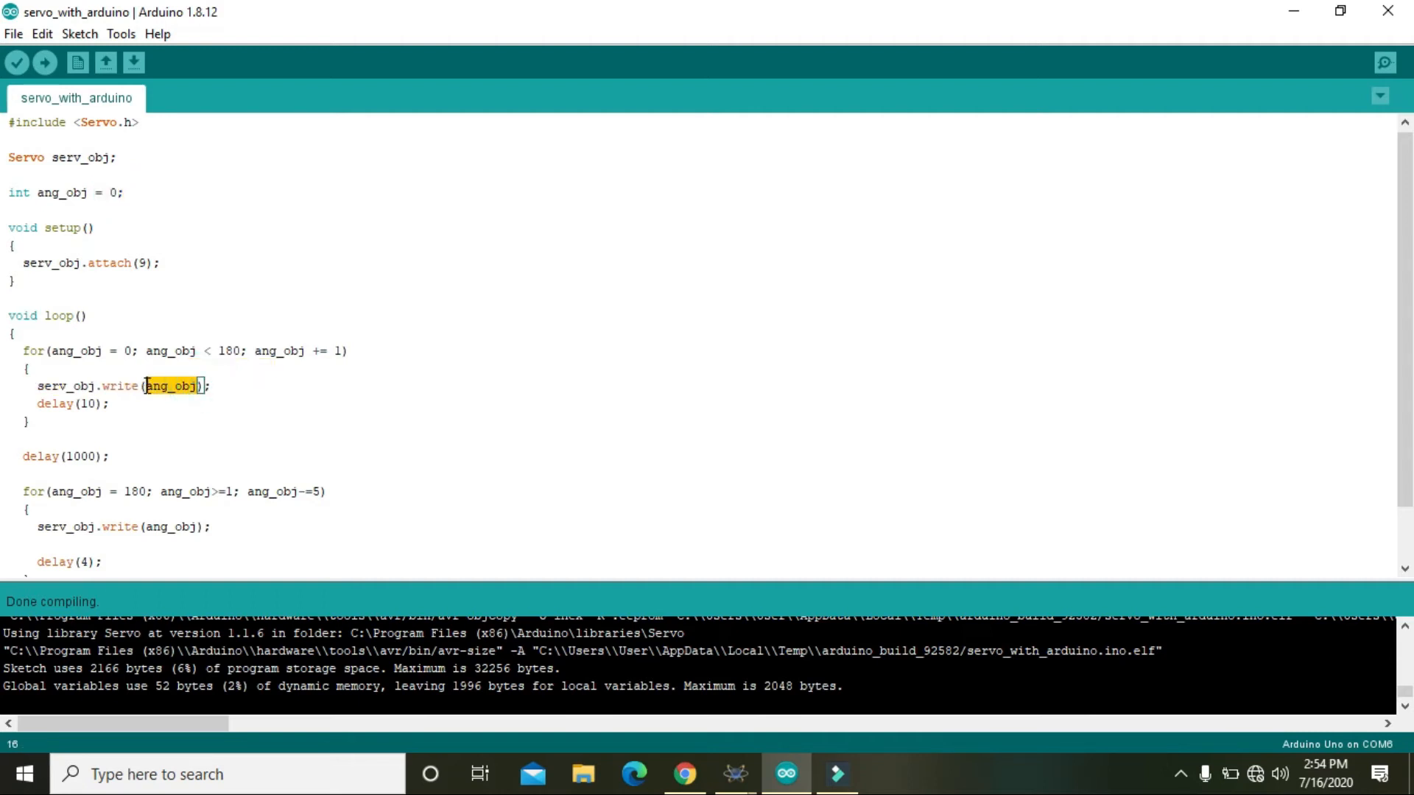
pyautogui.doubleClick(86, 403)
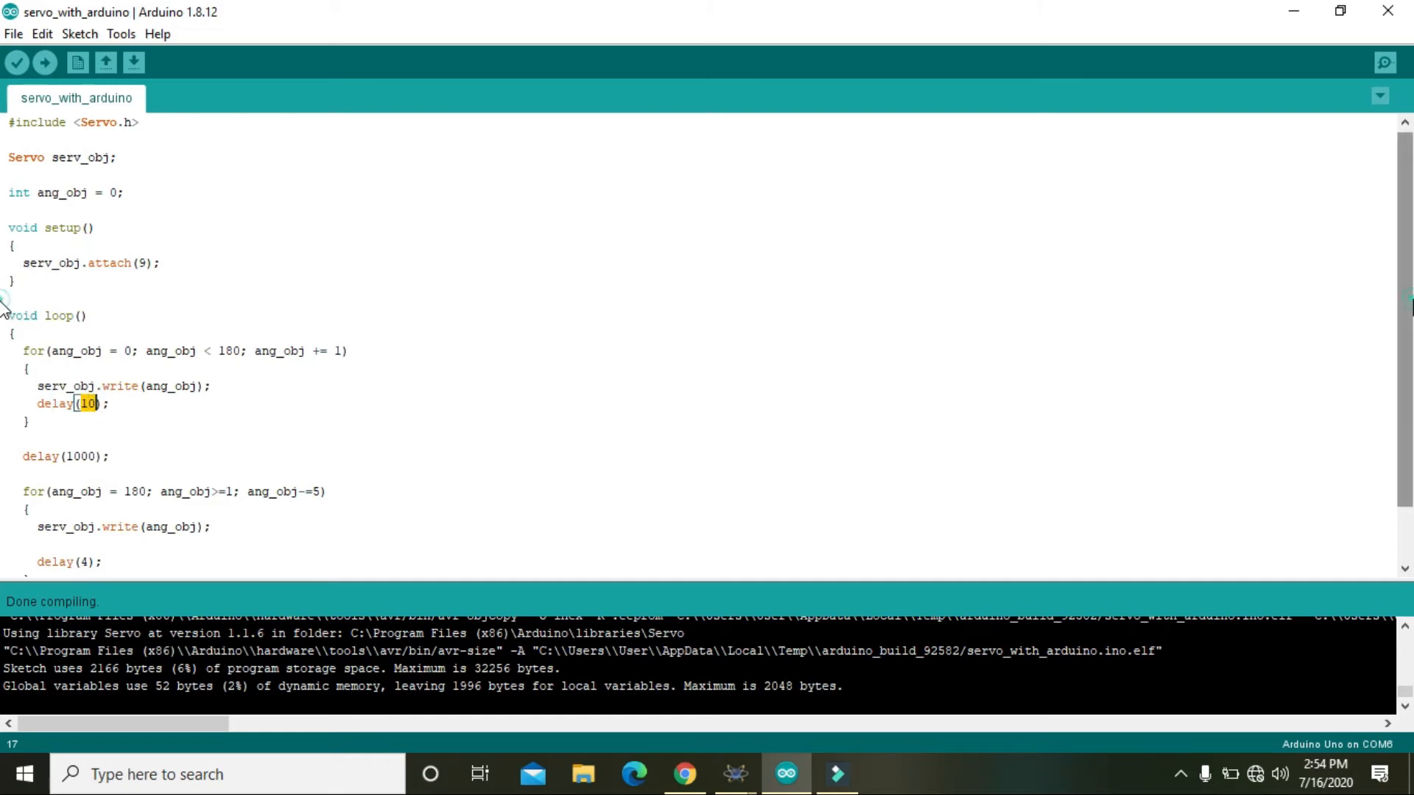
# - Examine the second for loop's start angle, end condition, decrement and servo write call
pyautogui.scroll(-1, 6, 353)
pyautogui.moveTo(111, 390); pyautogui.dragTo(40, 427)
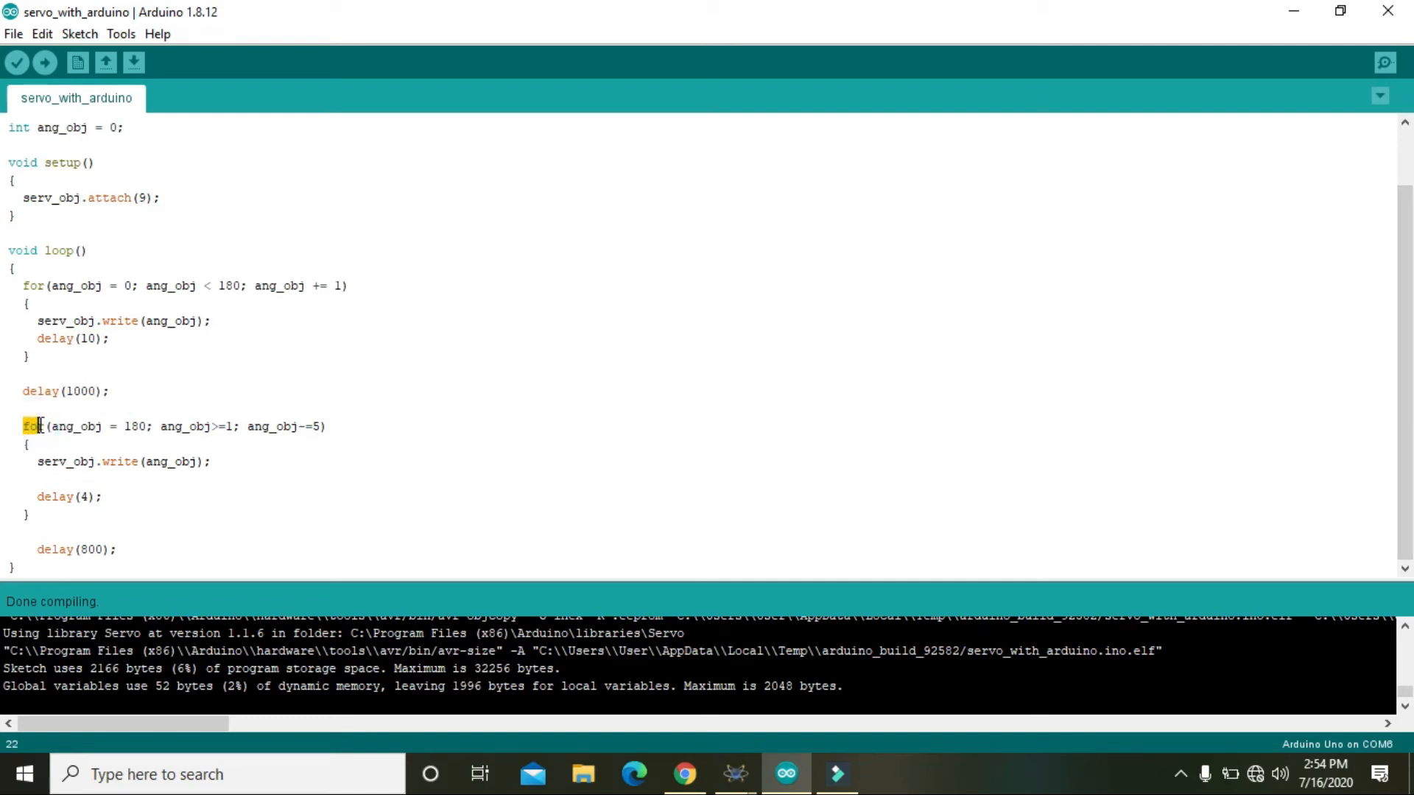
pyautogui.doubleClick(73, 426)
pyautogui.doubleClick(136, 426)
pyautogui.doubleClick(174, 426)
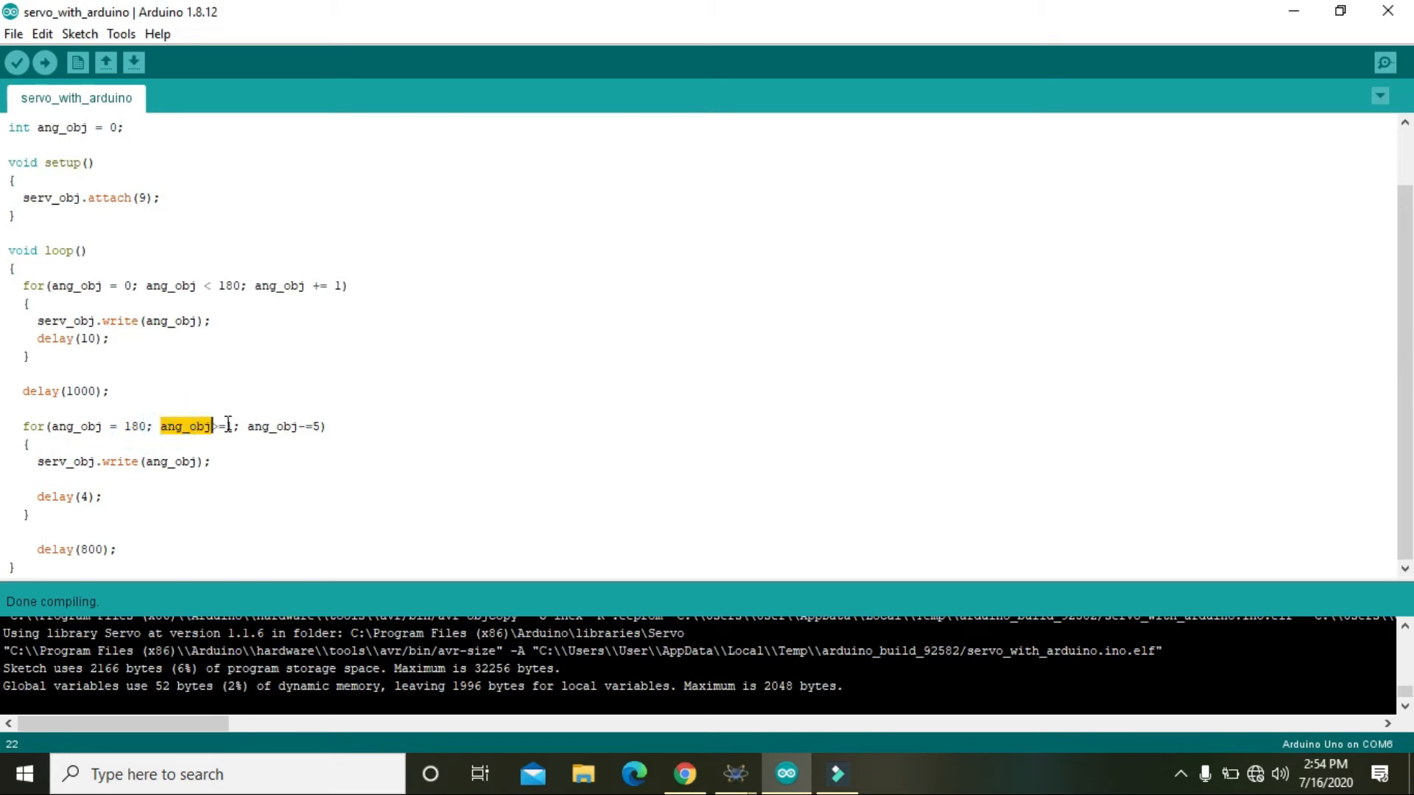
pyautogui.moveTo(248, 427); pyautogui.dragTo(321, 427)
pyautogui.click(320, 426)
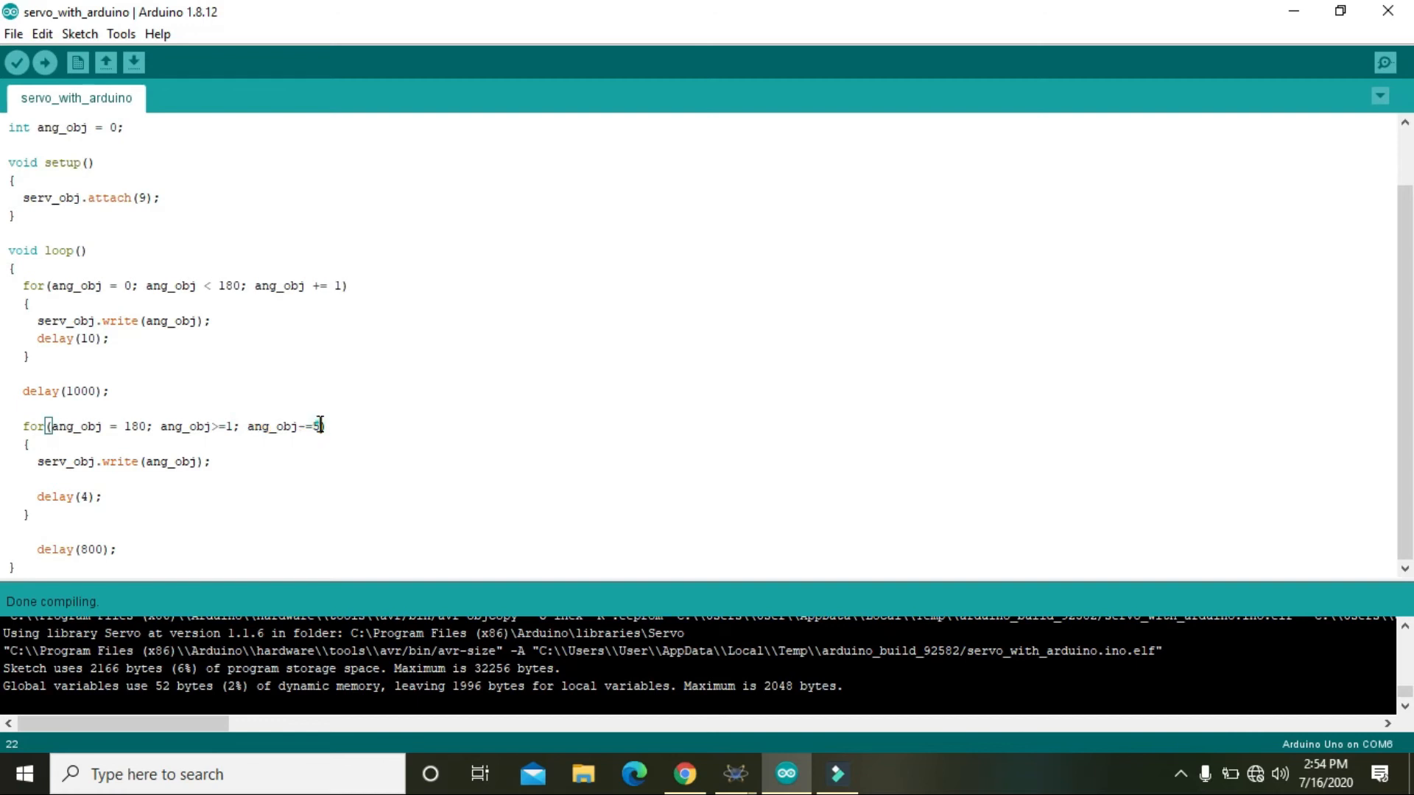
pyautogui.moveTo(31, 463); pyautogui.dragTo(204, 460)
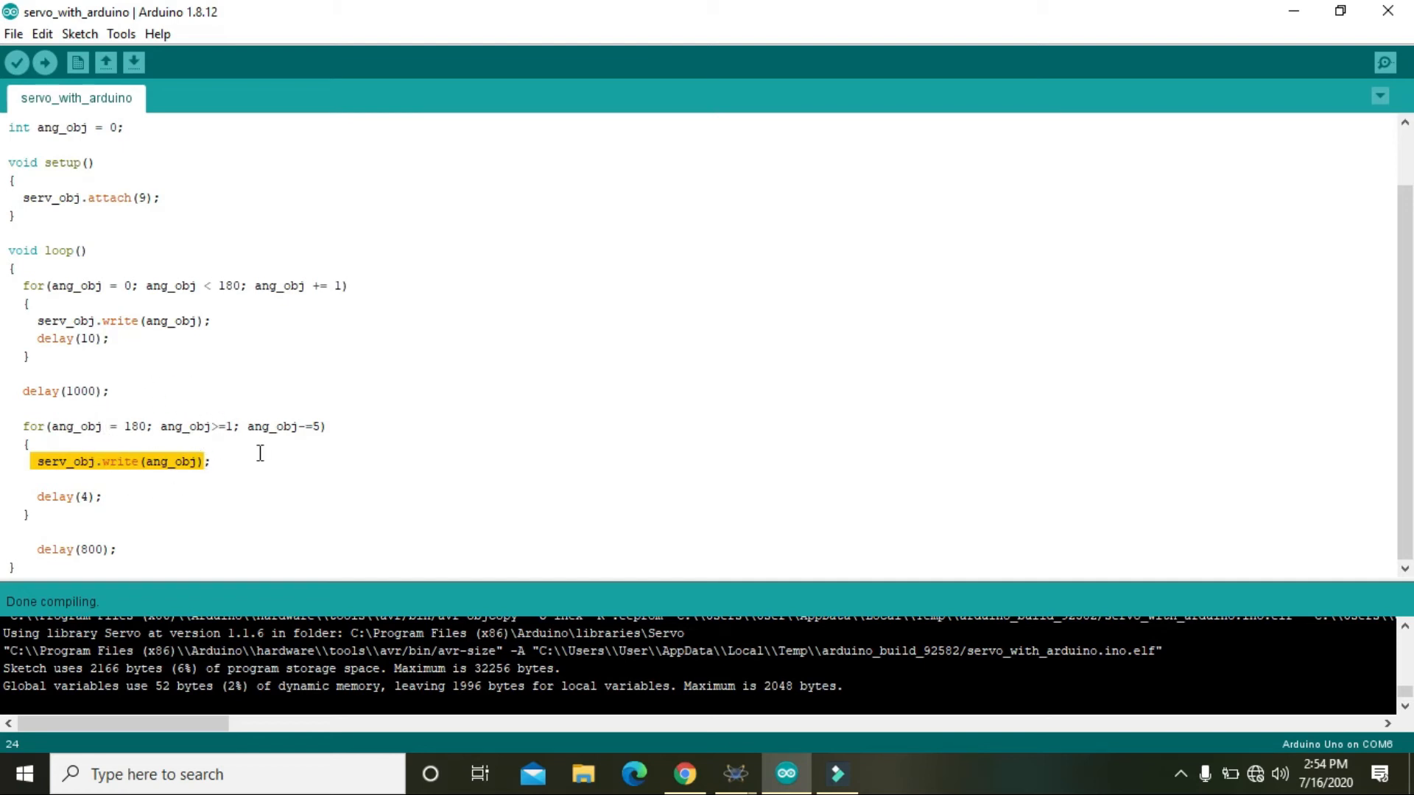
pyautogui.moveTo(299, 426); pyautogui.dragTo(322, 426)
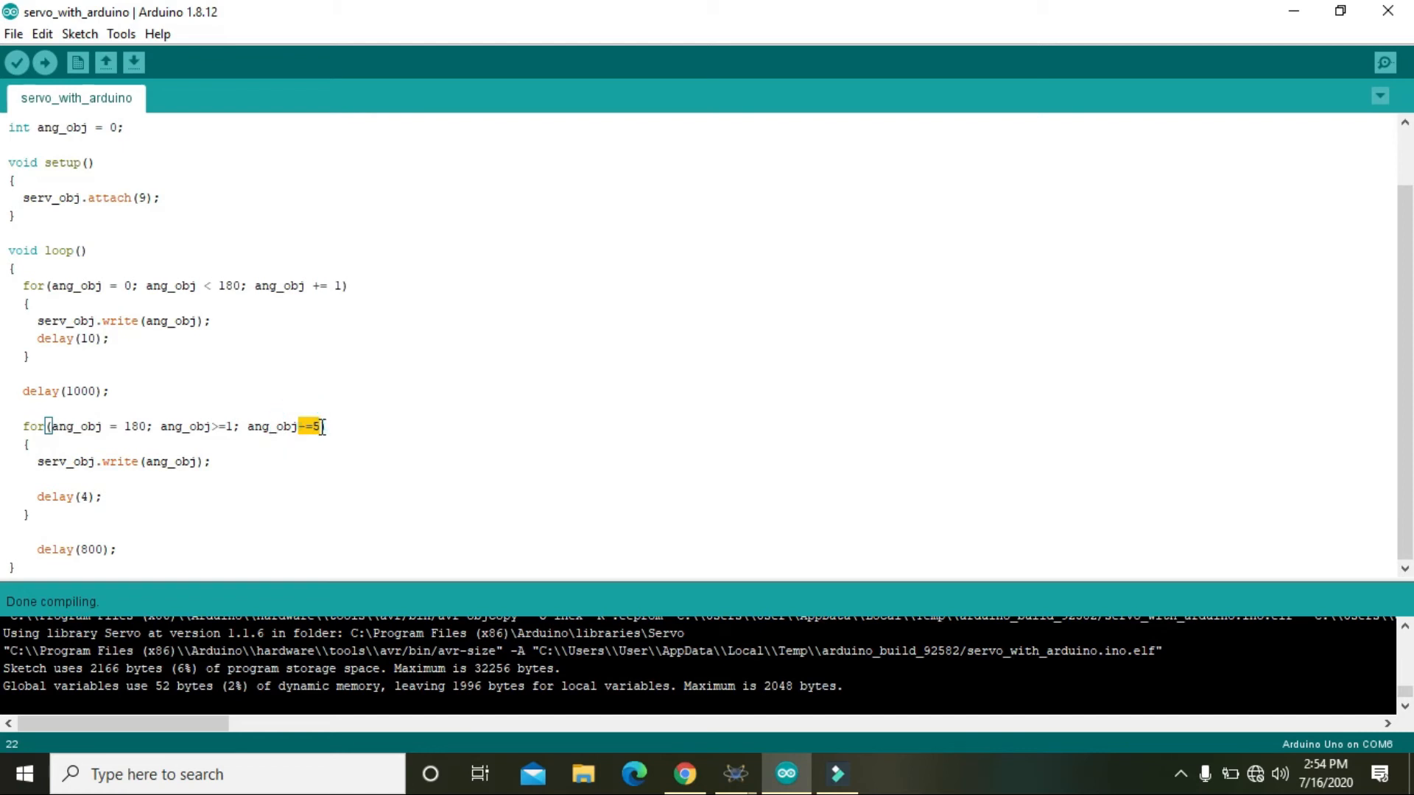
# - Examine the delay inside the second for loop and the closing delay at the end of loop()
pyautogui.moveTo(117, 496); pyautogui.dragTo(23, 494)
pyautogui.moveTo(36, 548); pyautogui.dragTo(118, 554)
pyautogui.click(110, 568)
# - Compile the sketch and copy the full path of servo_with_arduino.ino.hex from the enlarged compiler output
pyautogui.click(18, 64)
pyautogui.moveTo(525, 581); pyautogui.dragTo(518, 499)
pyautogui.moveTo(92, 723); pyautogui.dragTo(241, 709)
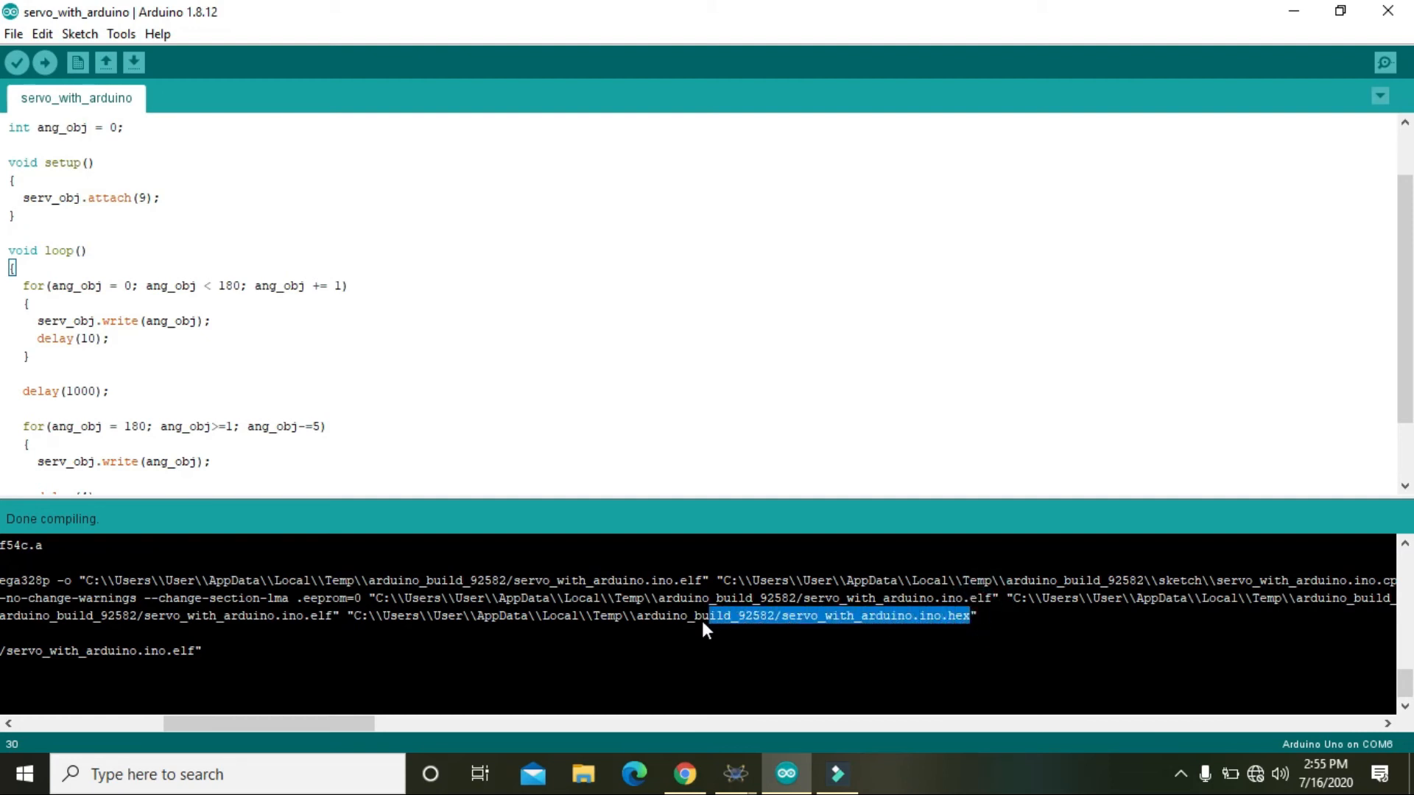
pyautogui.moveTo(703, 625); pyautogui.dragTo(562, 622)
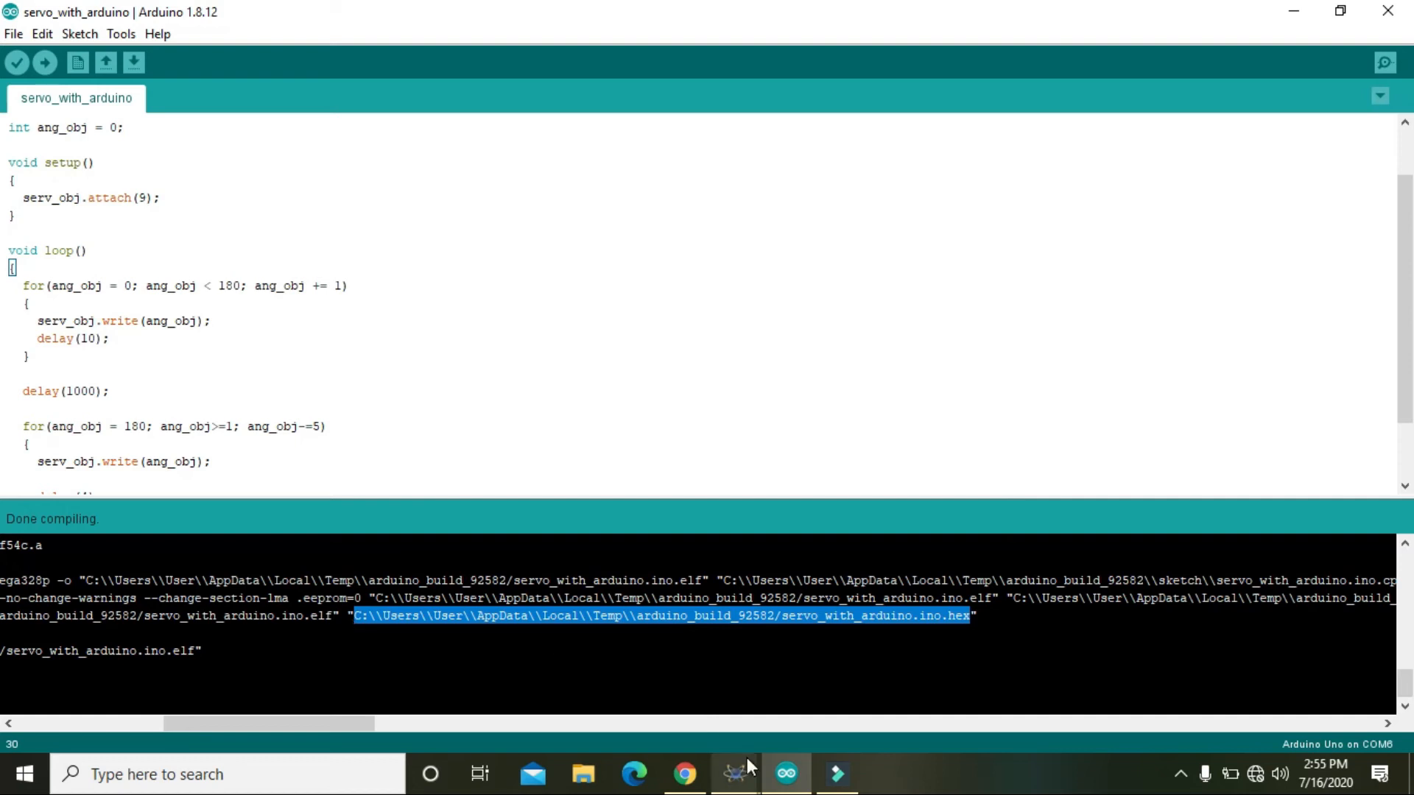
# - Switch to the Proteus schematic, set the Arduino Uno's program file to the copied servo_with_arduino.ino.hex path, and run the simulation
pyautogui.moveTo(736, 774)
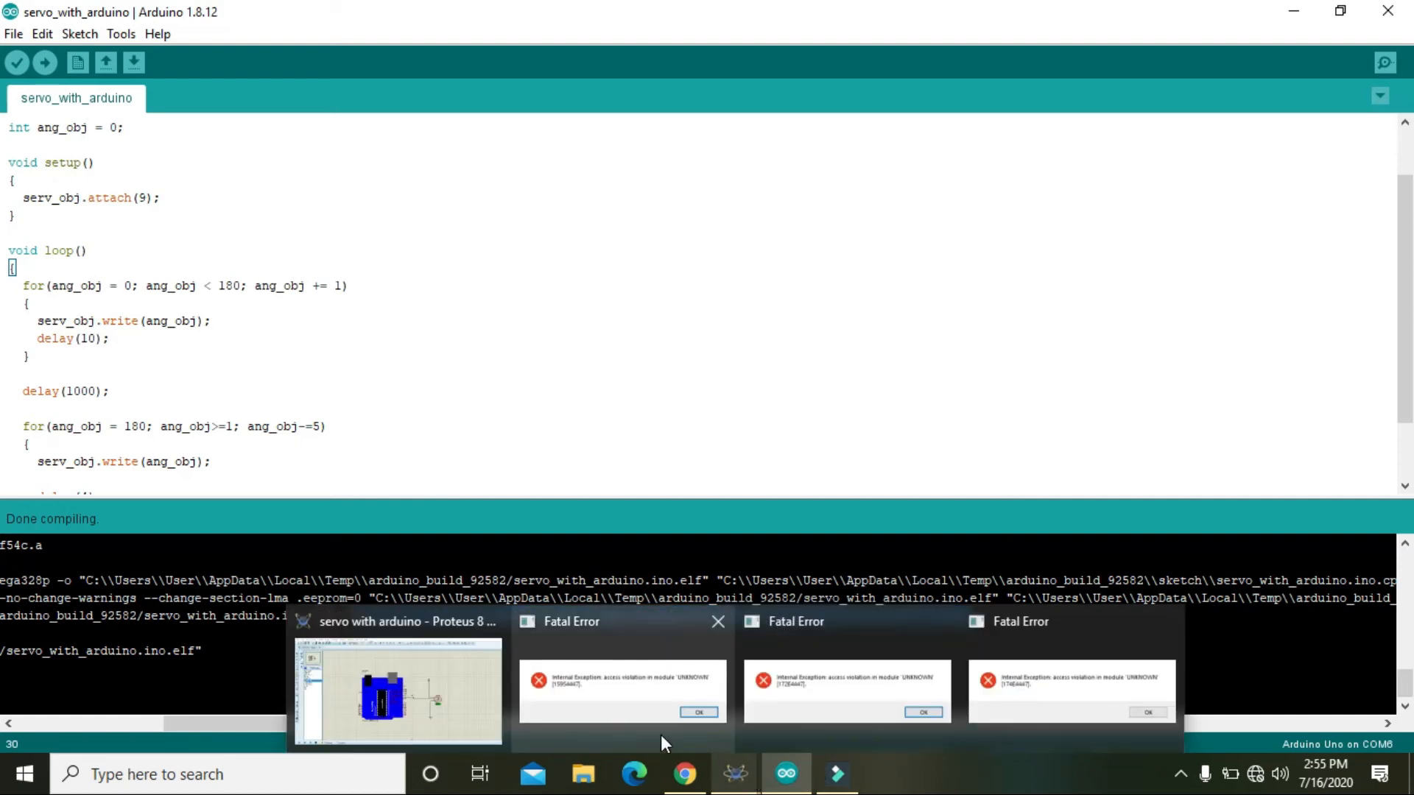
pyautogui.click(457, 696)
pyautogui.doubleClick(584, 530)
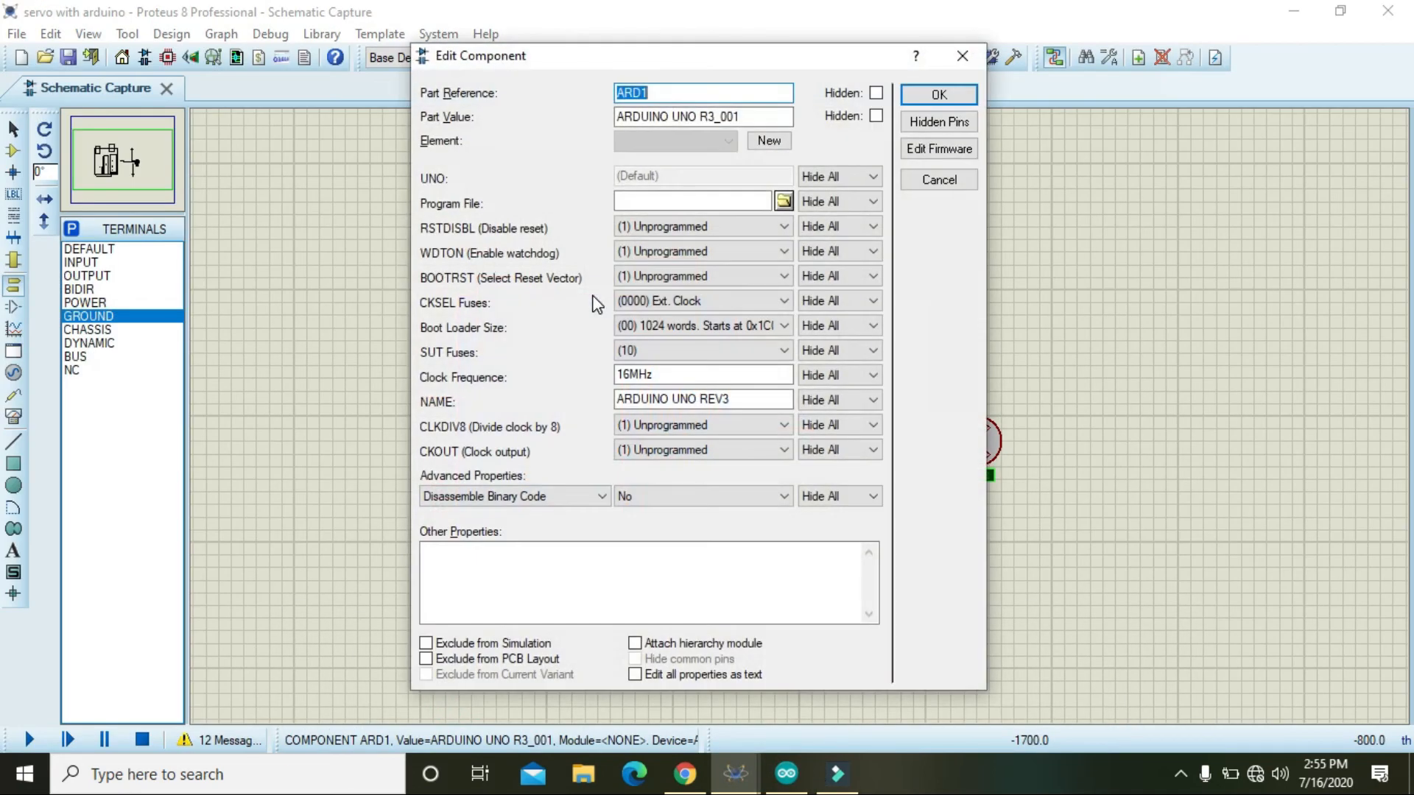
pyautogui.click(630, 198)
pyautogui.hotkey('ctrl', 'v')
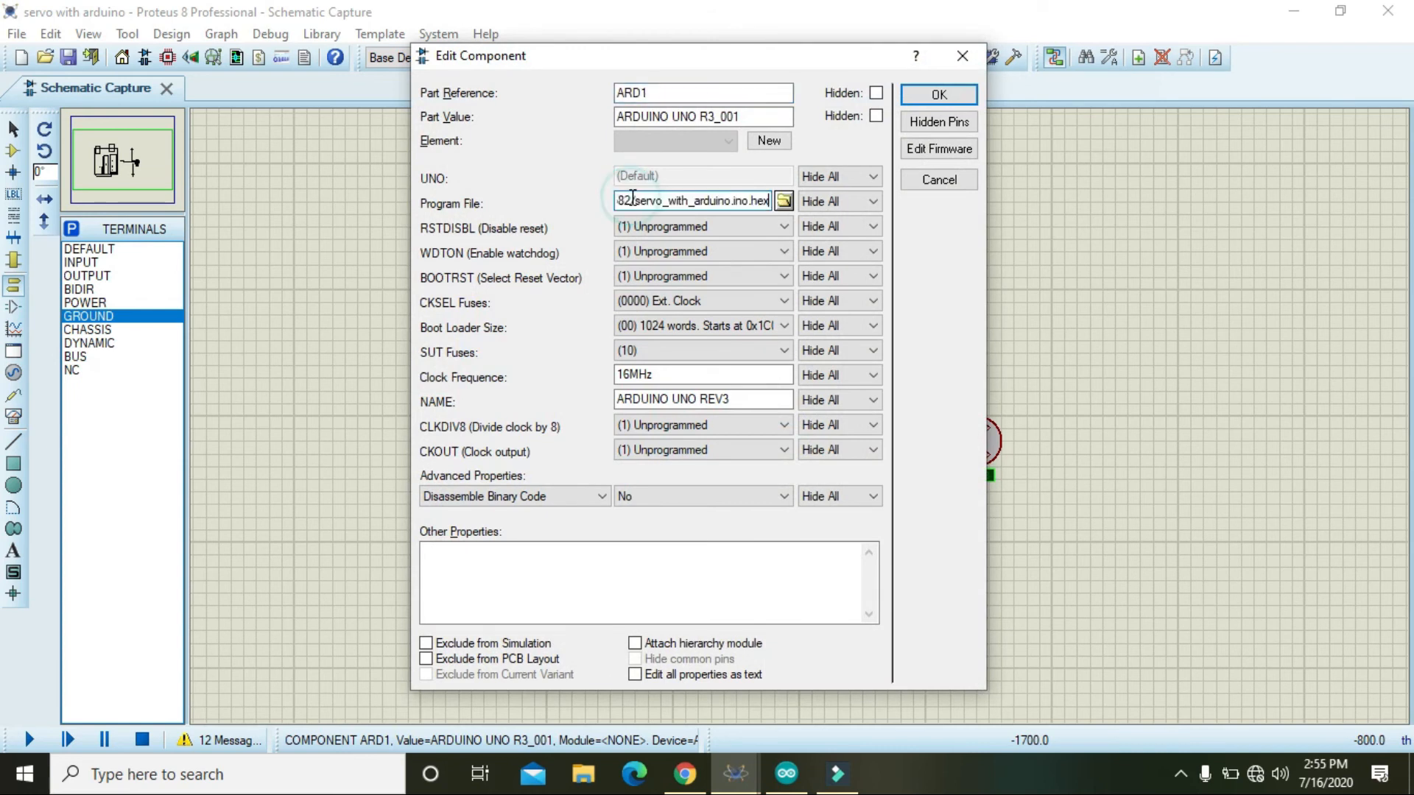
pyautogui.click(935, 95)
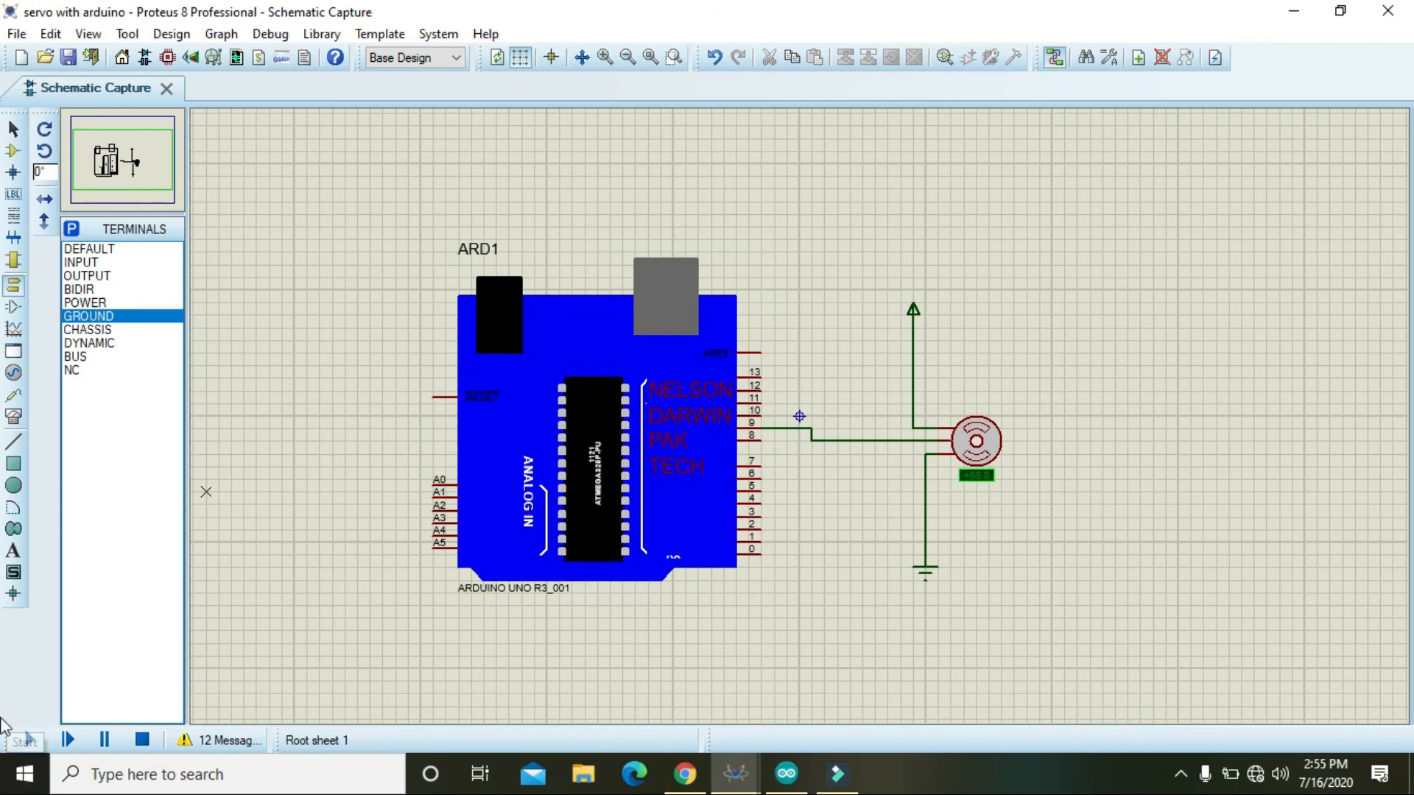
pyautogui.click(31, 741)
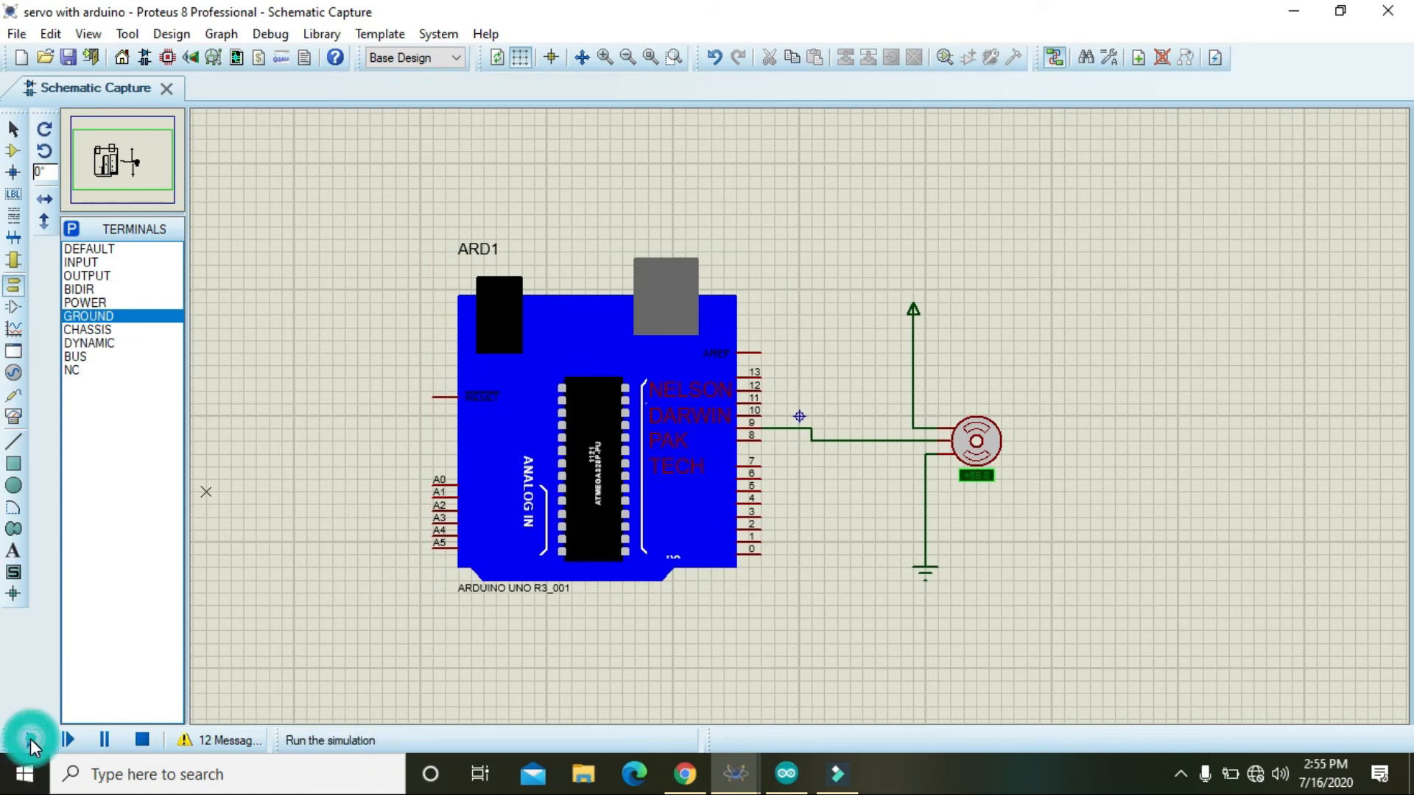